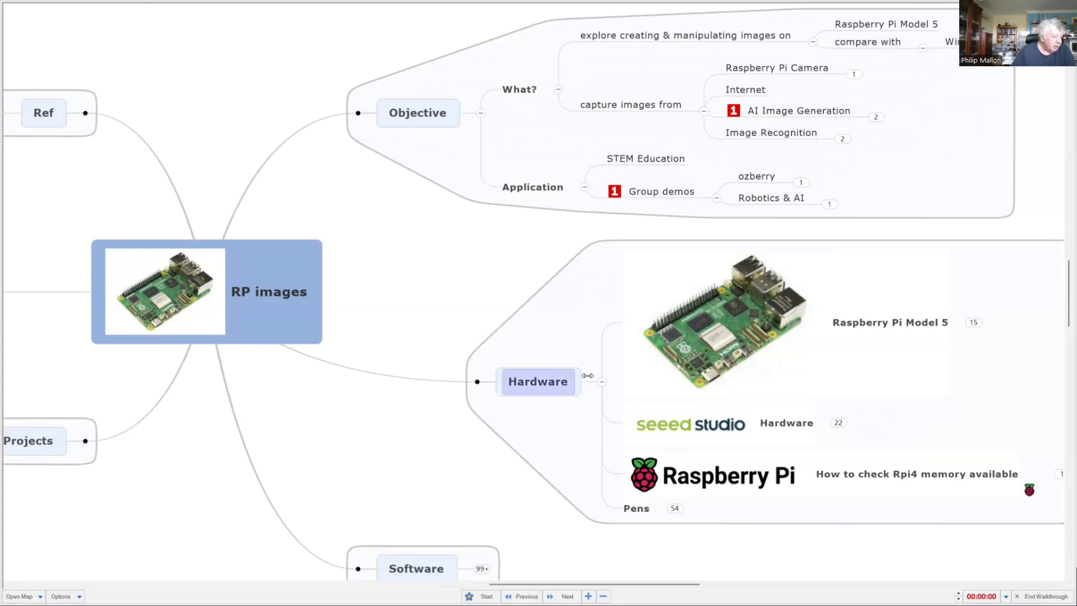
# Collapse the Hardware branch of the RP images map and expand the Projects branch
pyautogui.click(601, 381)
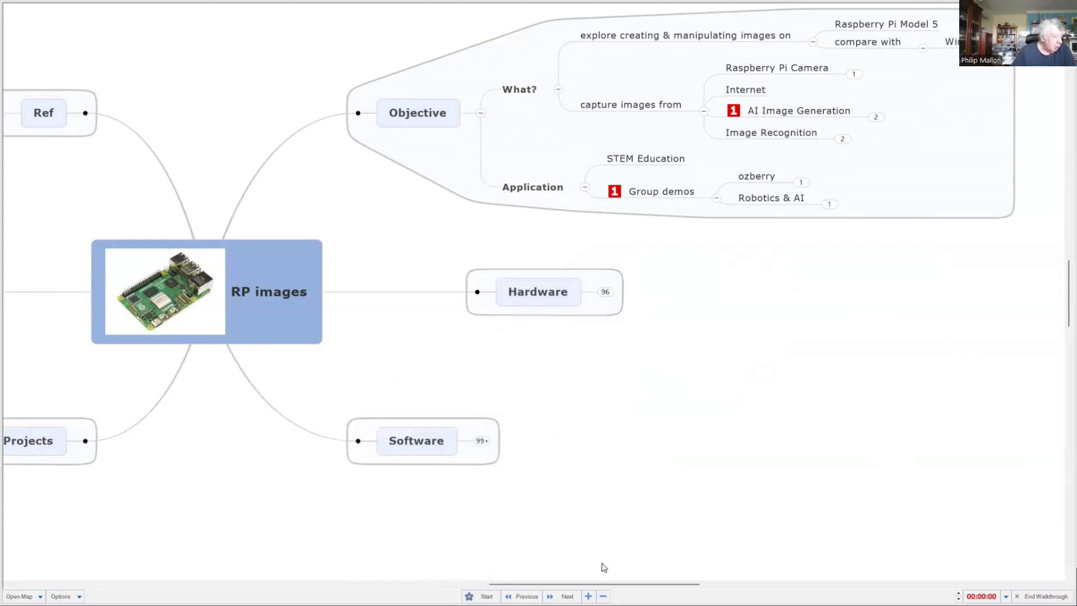
pyautogui.moveTo(602, 584); pyautogui.dragTo(458, 561)
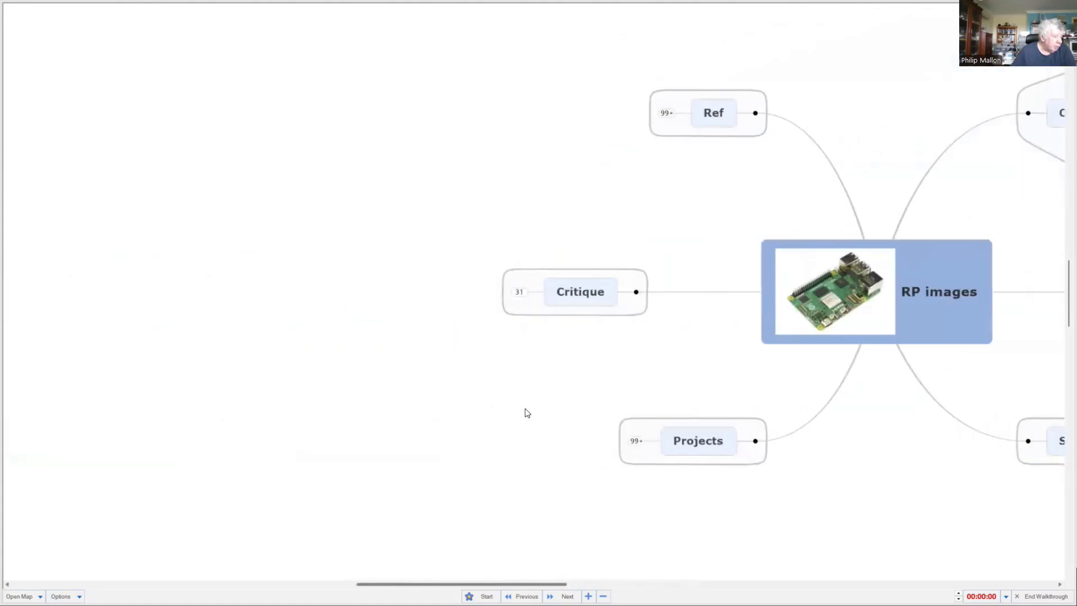
pyautogui.click(634, 442)
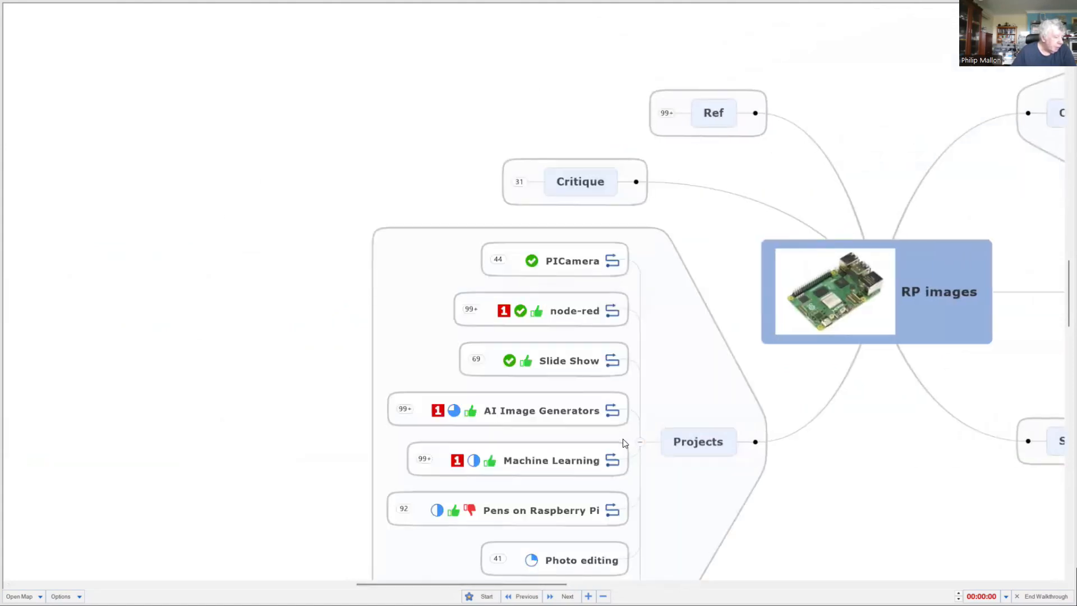
pyautogui.scroll(-3, 623, 439)
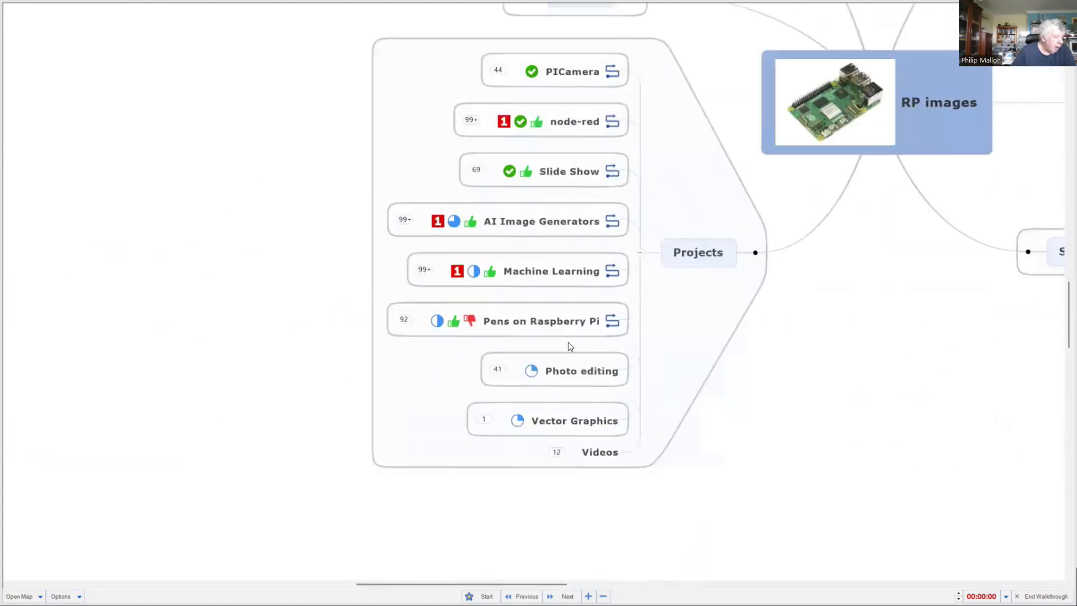
# Expand the Machine Learning project and its Teachable Machine subtopic
pyautogui.click(422, 272)
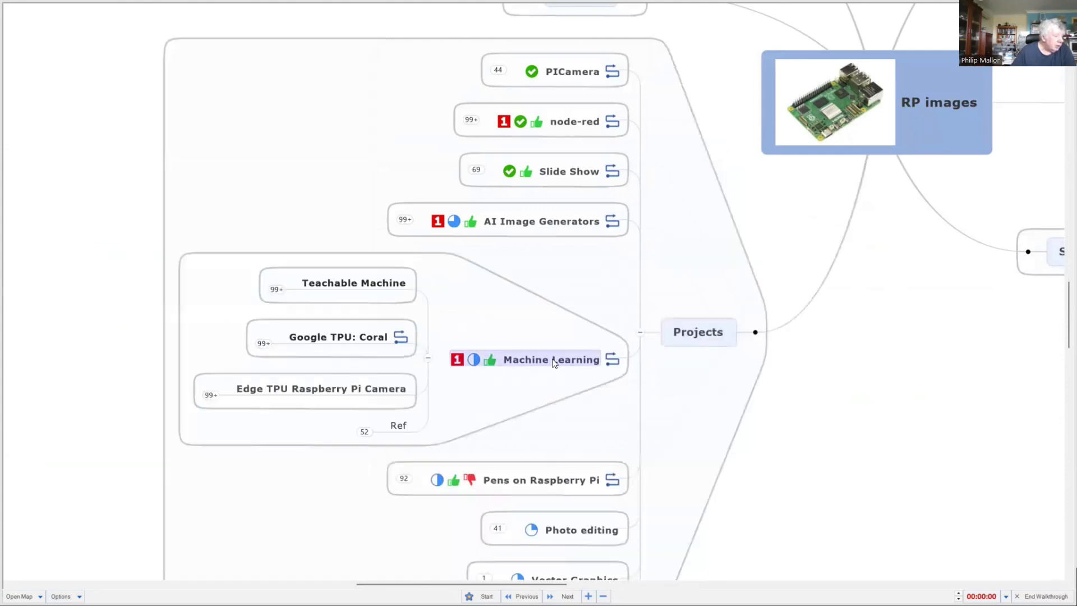
pyautogui.moveTo(472, 581); pyautogui.dragTo(430, 580)
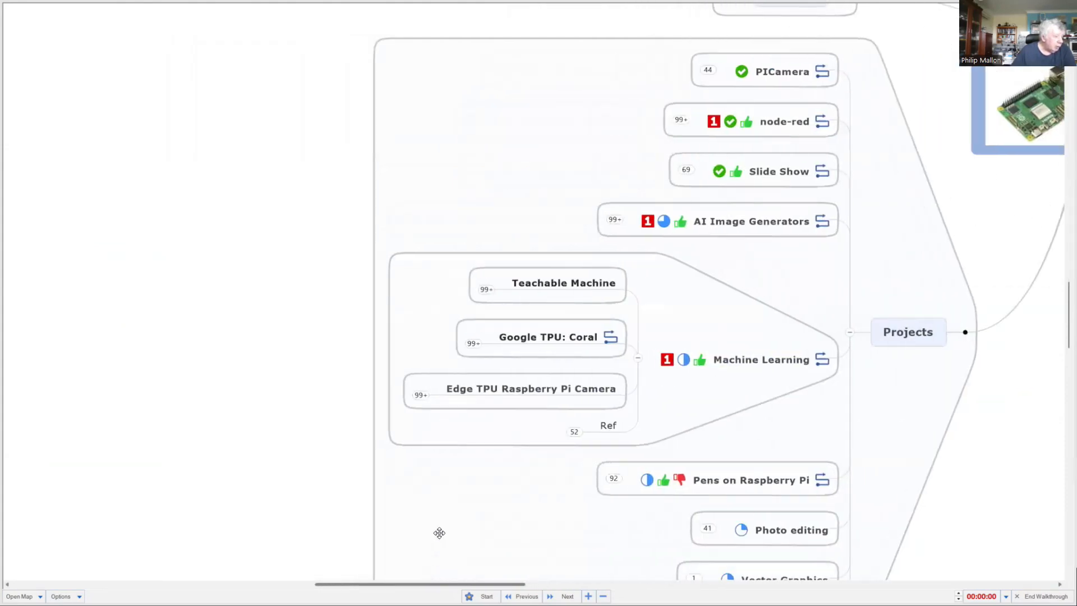
pyautogui.click(483, 290)
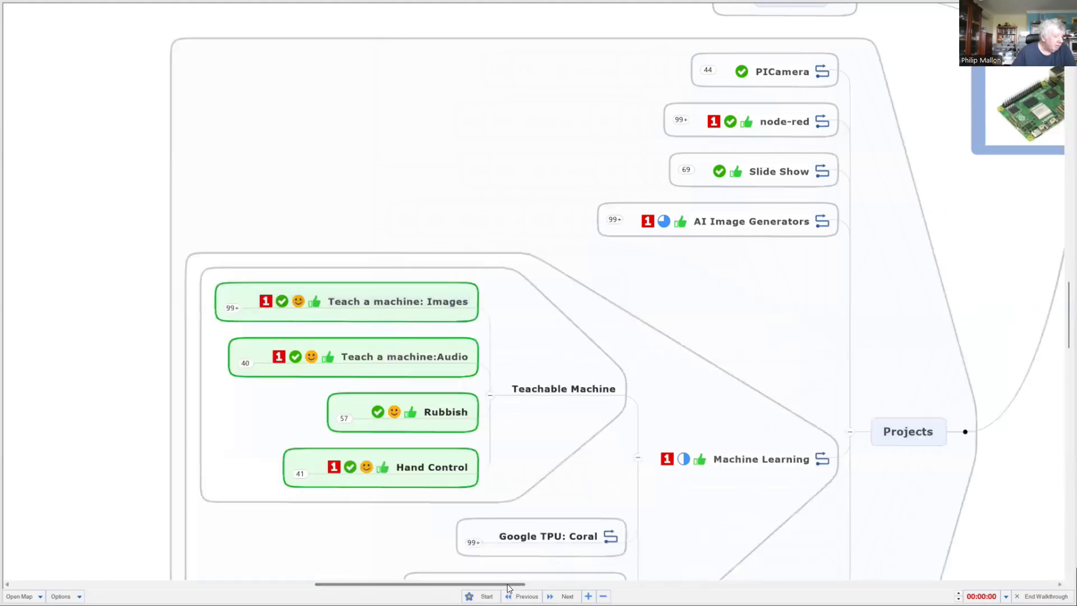
pyautogui.moveTo(491, 584); pyautogui.dragTo(443, 582)
pyautogui.scroll(-1, 565, 313)
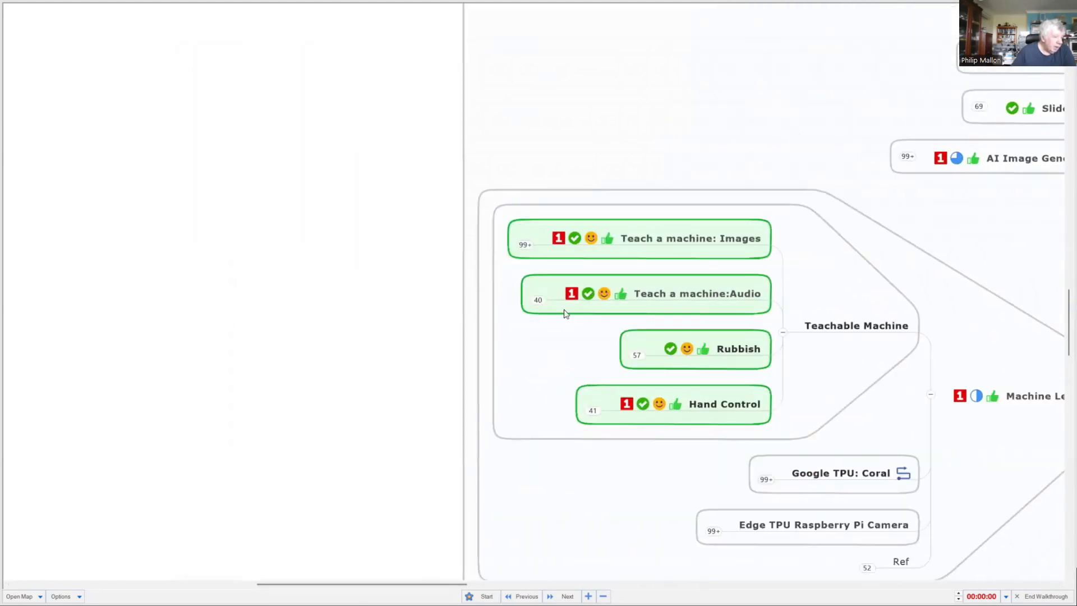
# Expand Teach a machine: Images and open its "what?" branch down to the description of Teachable Machine
pyautogui.click(524, 245)
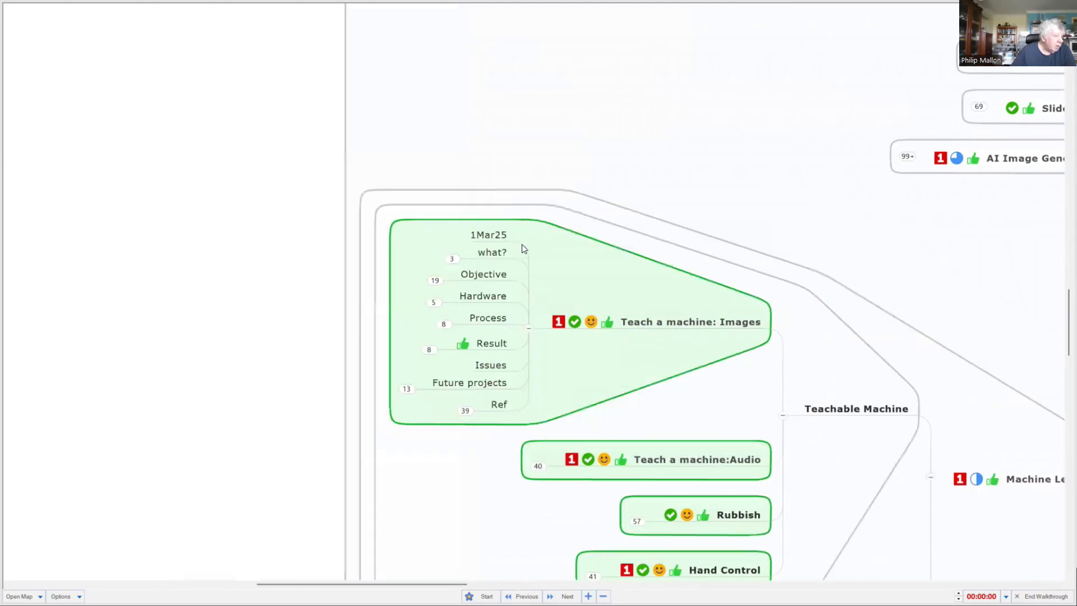
pyautogui.click(453, 258)
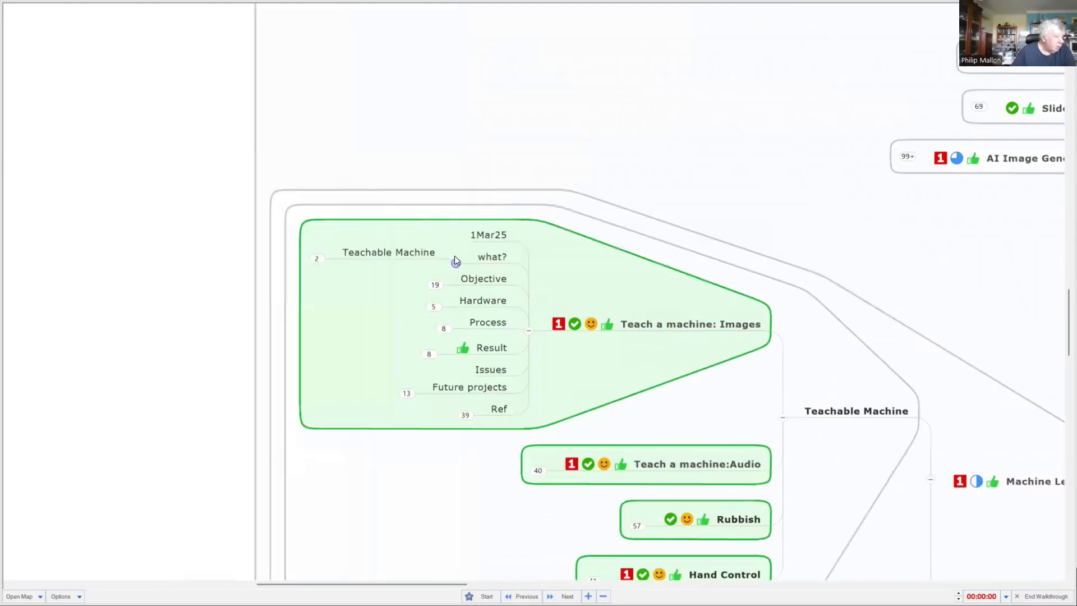
pyautogui.click(312, 260)
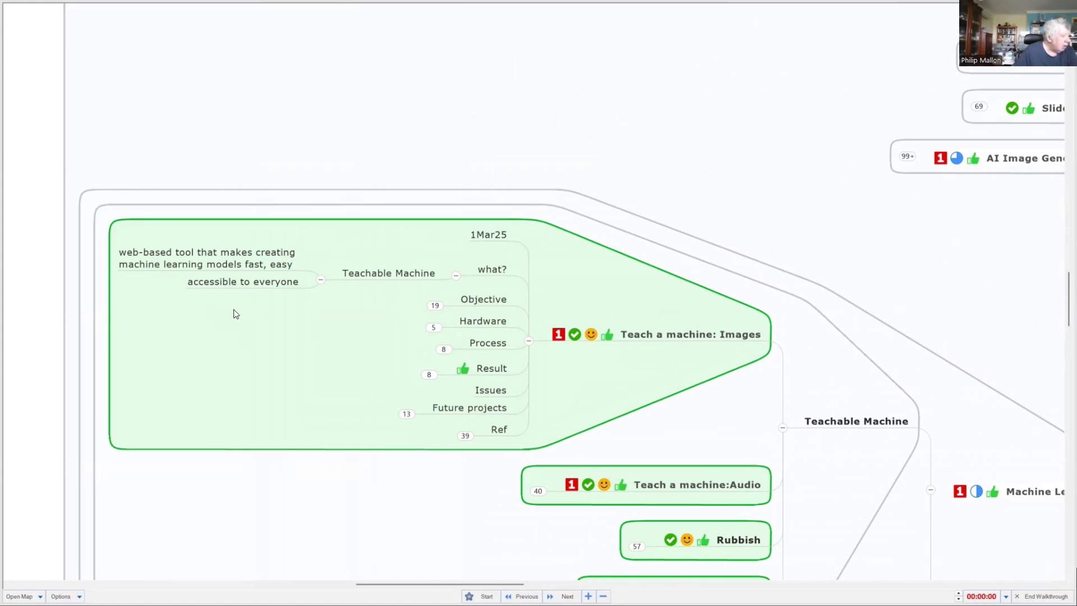
# Expand the Objective of Teach a machine: Images with its recognition goal, and collapse the whole topic after reading
pyautogui.click(436, 306)
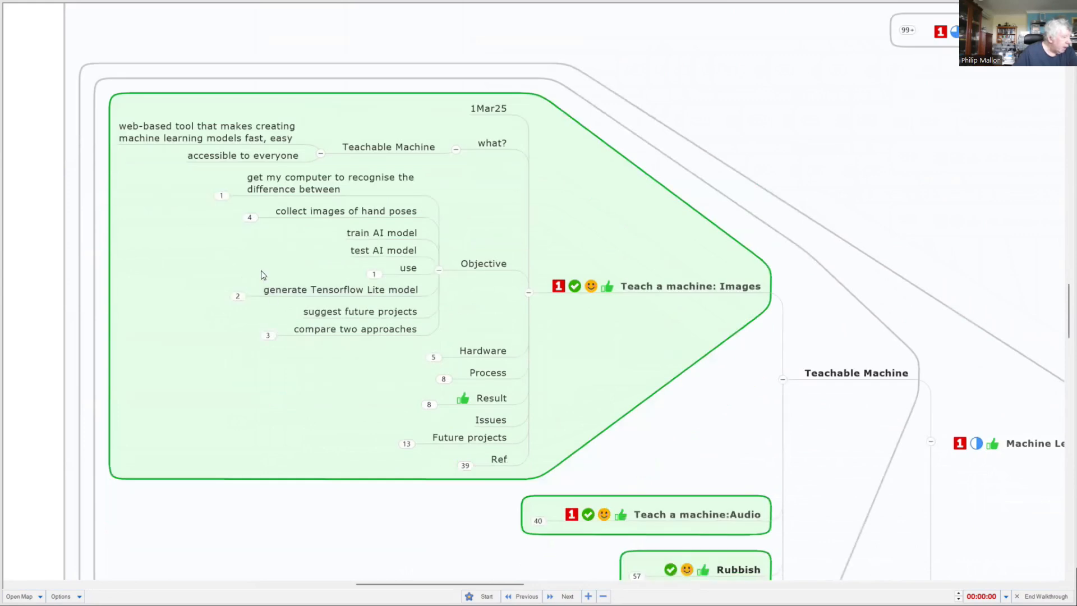
pyautogui.click(227, 196)
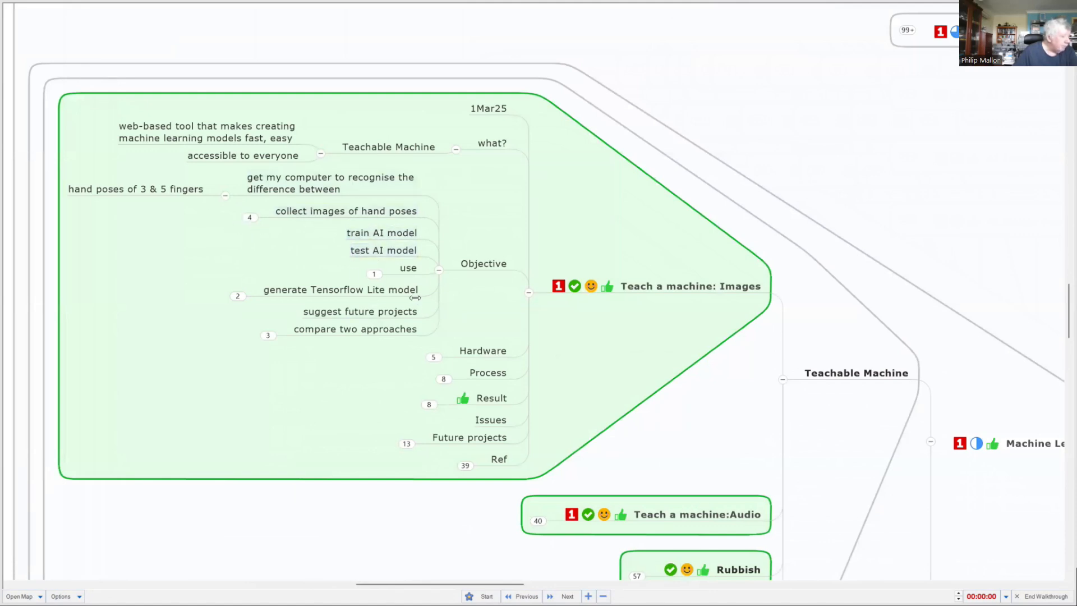
pyautogui.click(530, 292)
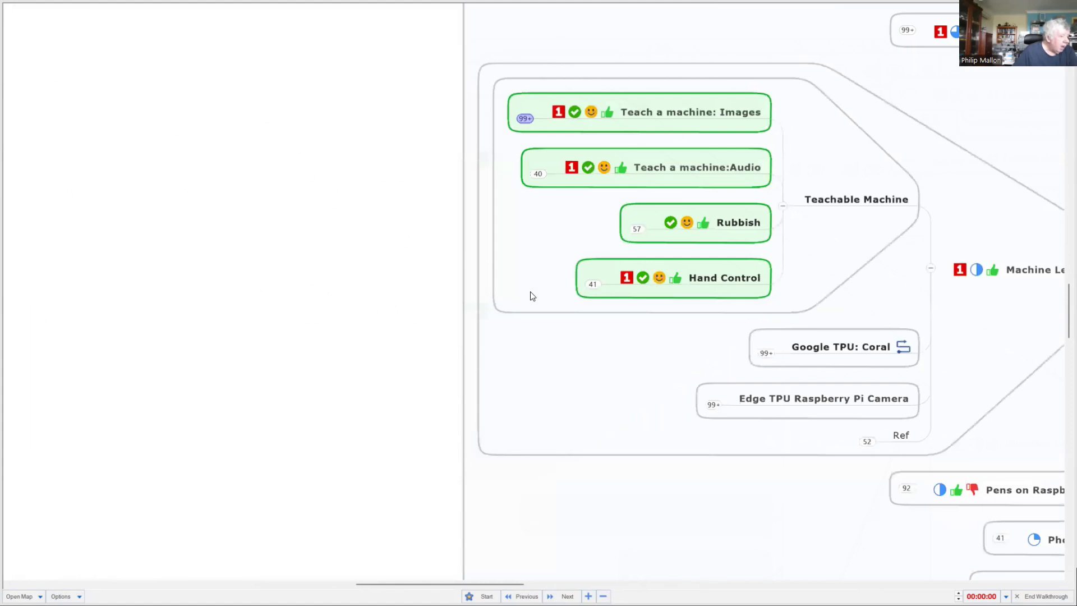
# Expand Hand Control and its Hand Control1 subtopic, and open the 9Mar25 entry to show its photos
pyautogui.moveTo(707, 284); pyautogui.dragTo(598, 287)
pyautogui.click(405, 303)
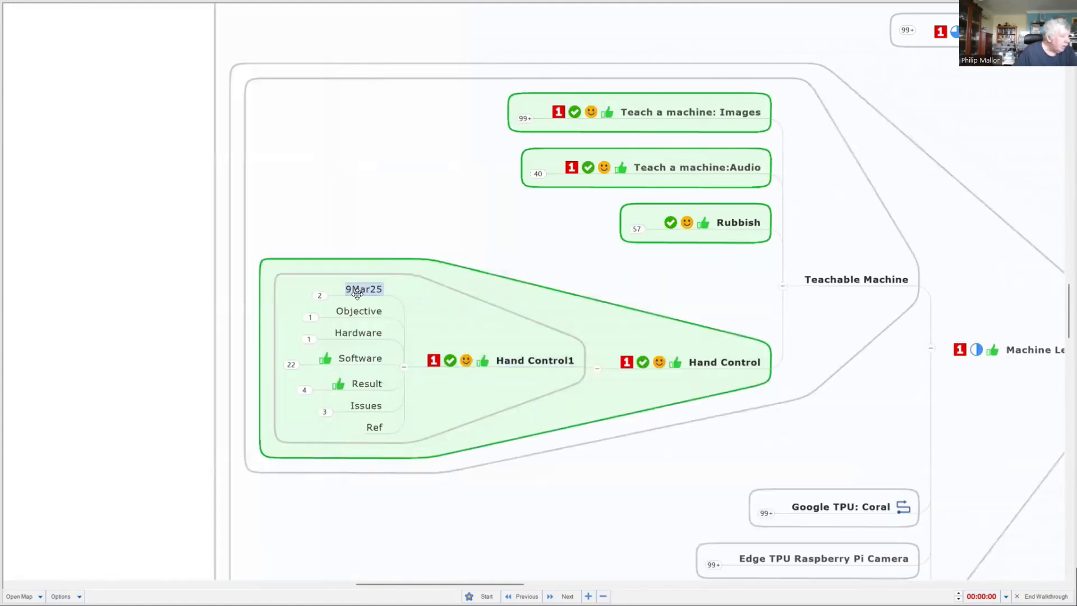
pyautogui.click(318, 297)
pyautogui.scroll(-3, 317, 297)
pyautogui.moveTo(508, 585); pyautogui.dragTo(438, 583)
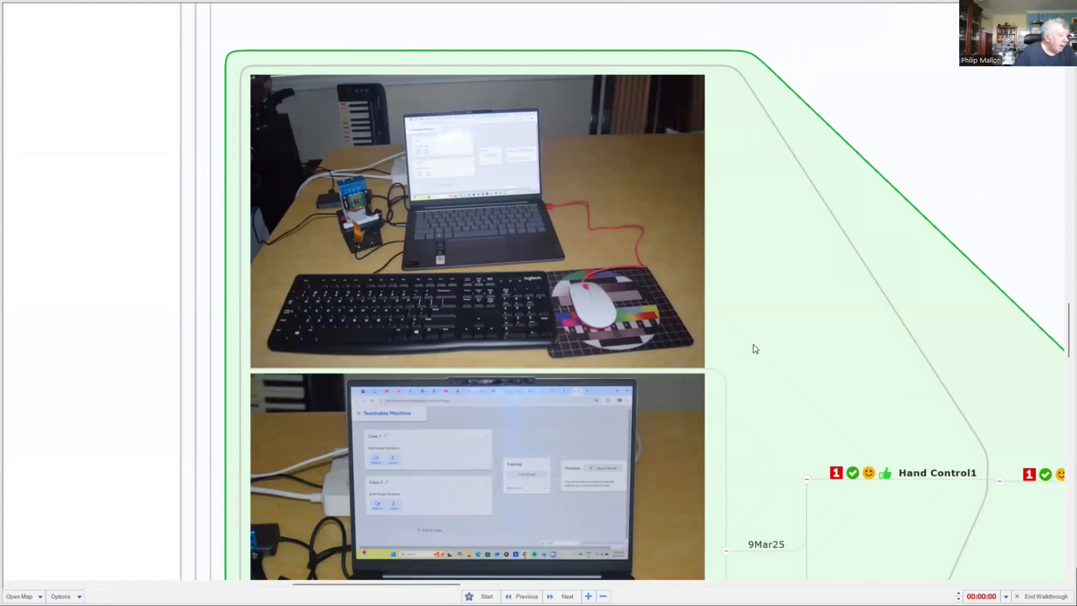
# Examine the two laptop setup photos under 9Mar25 and collapse that entry
pyautogui.scroll(-1, 755, 348)
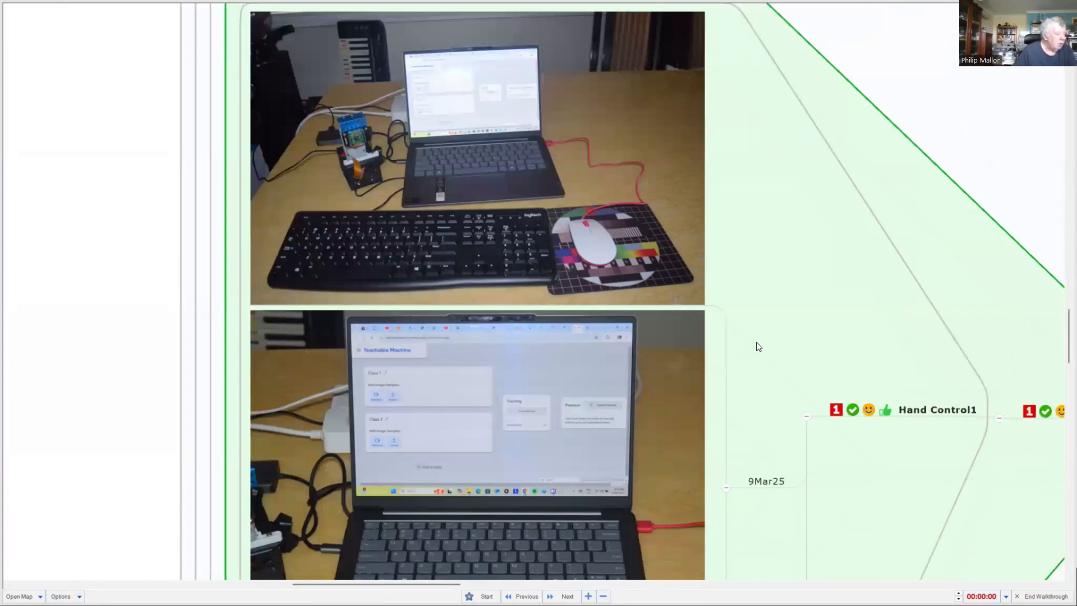
pyautogui.scroll(-1, 758, 347)
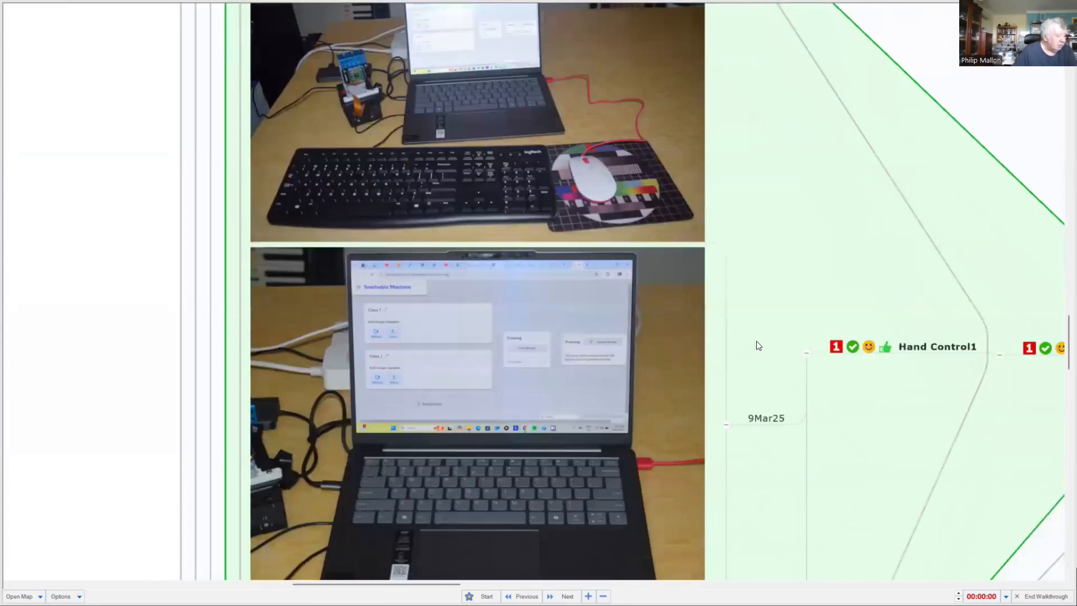
pyautogui.scroll(-3, 756, 342)
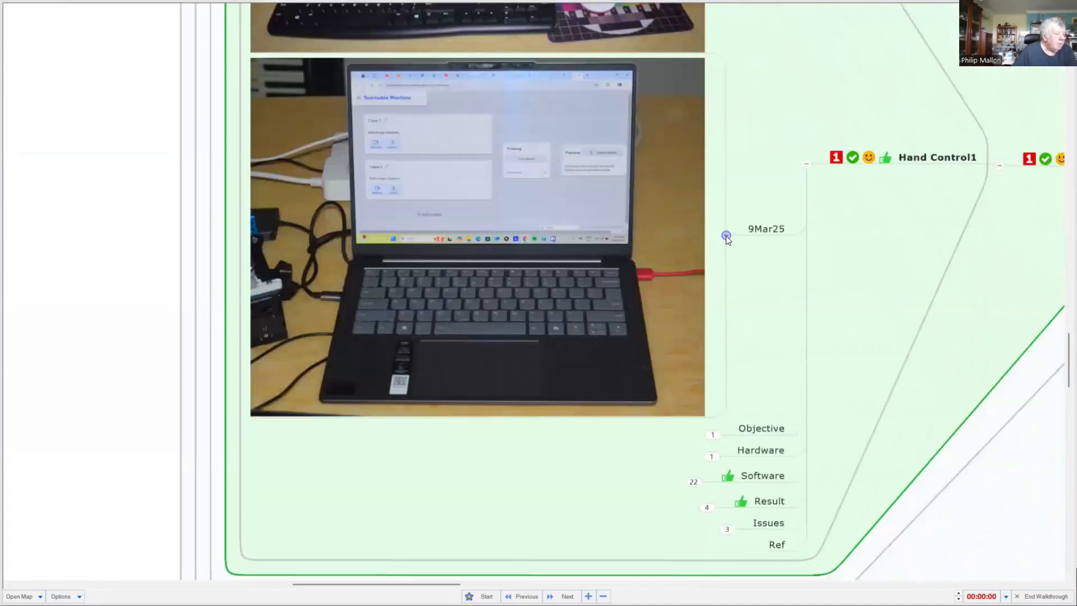
pyautogui.click(726, 235)
pyautogui.scroll(2, 726, 235)
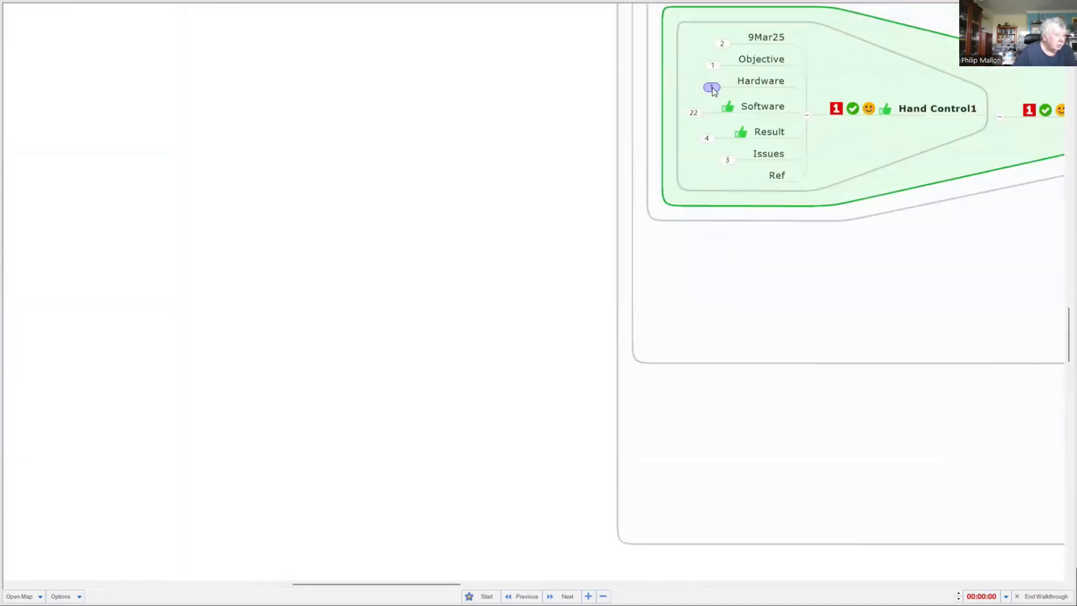
# Expand the Objective, Hardware and Software branches of Hand Control1
pyautogui.click(716, 61)
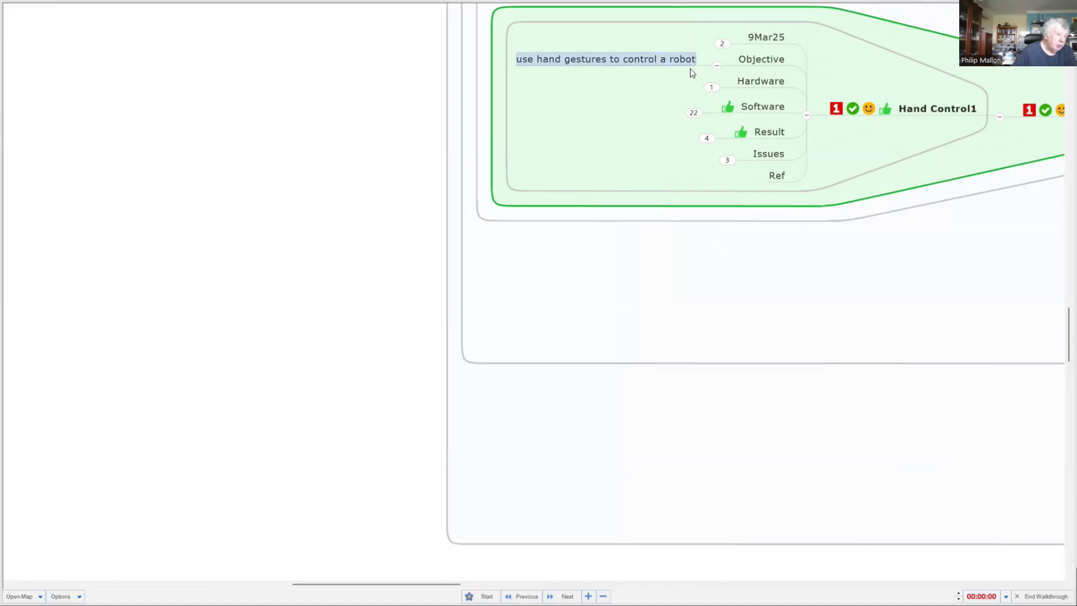
pyautogui.click(712, 88)
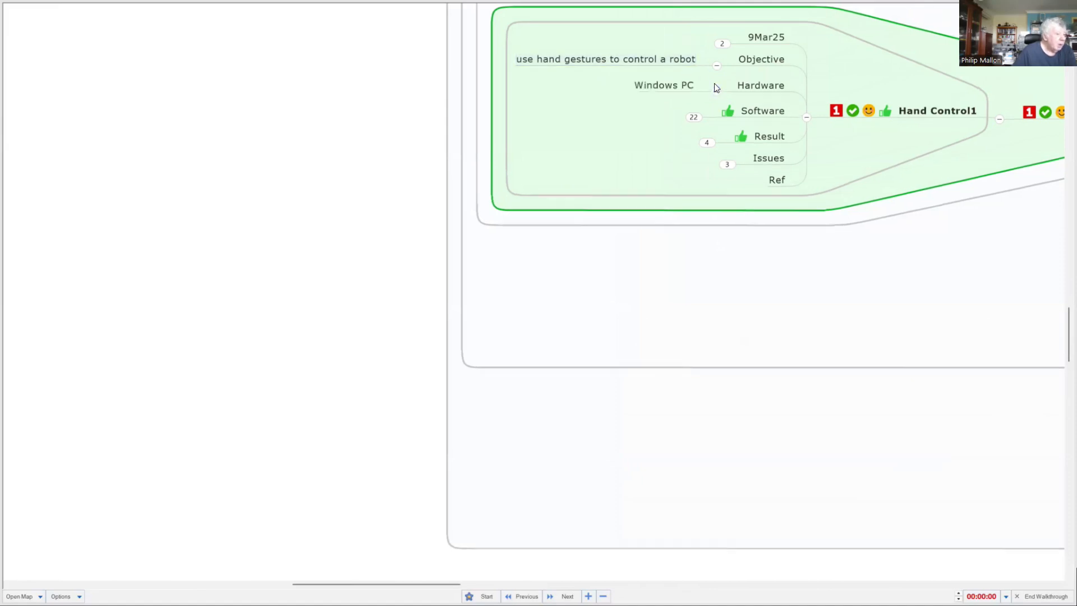
pyautogui.click(694, 117)
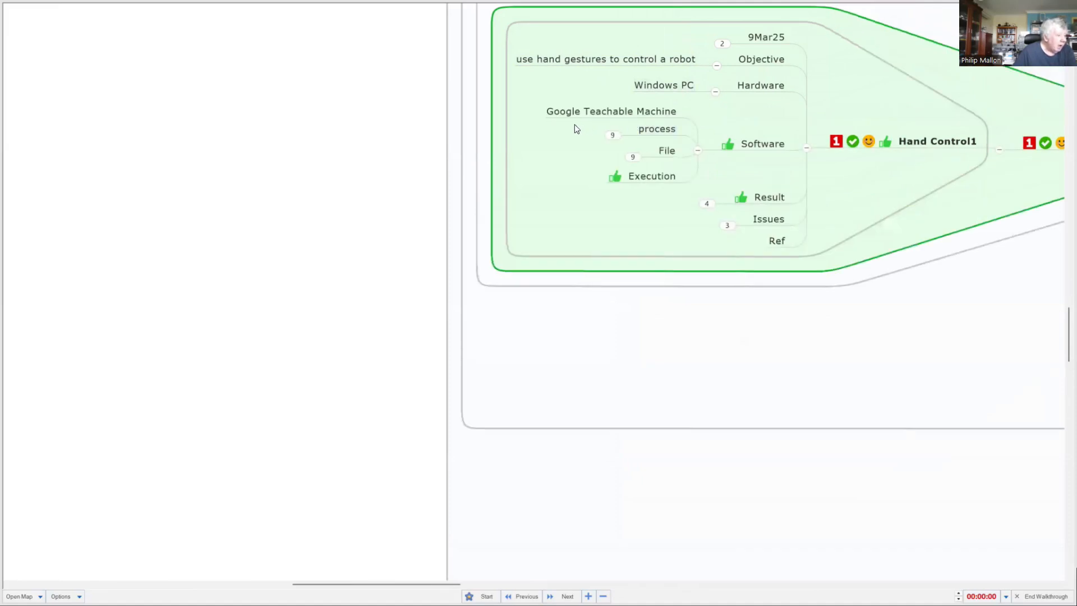
# Expand the Software process branch and its collect data entry to examine the image samples for each hand gesture
pyautogui.click(612, 136)
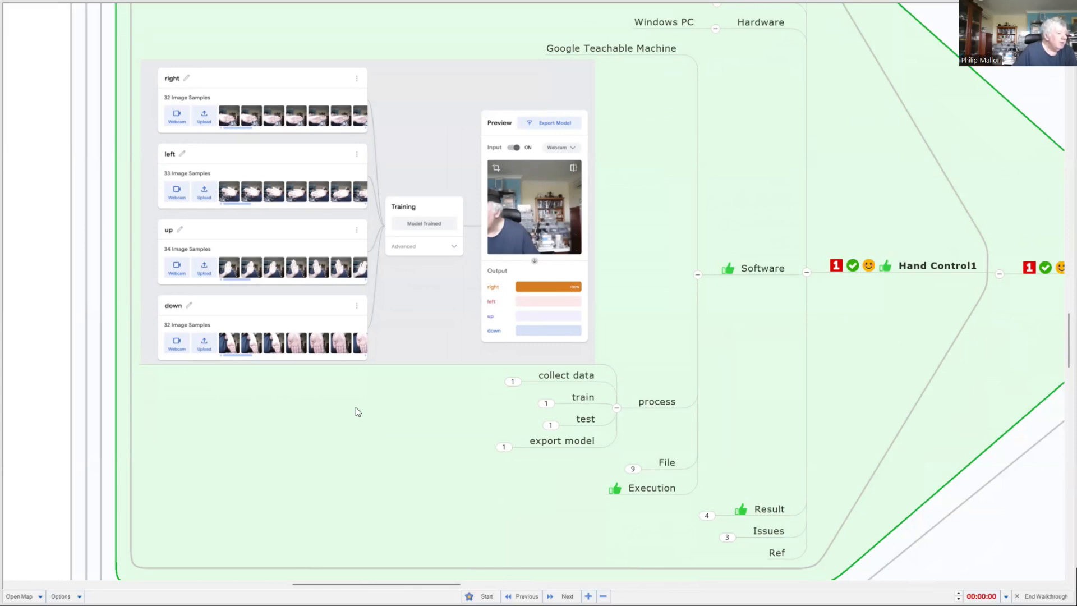
pyautogui.click(515, 382)
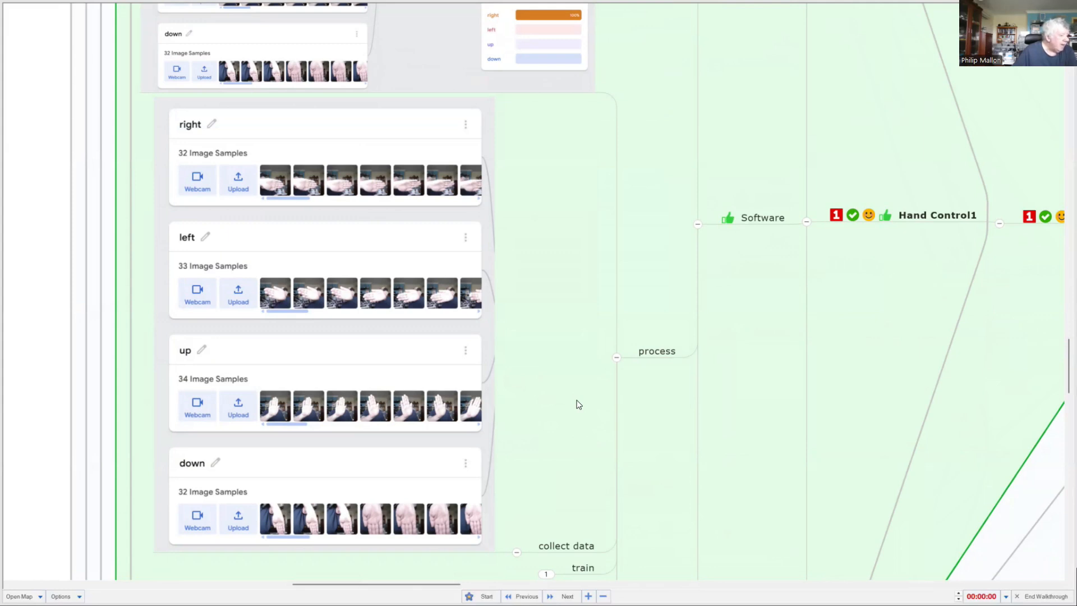
pyautogui.scroll(-1, 579, 404)
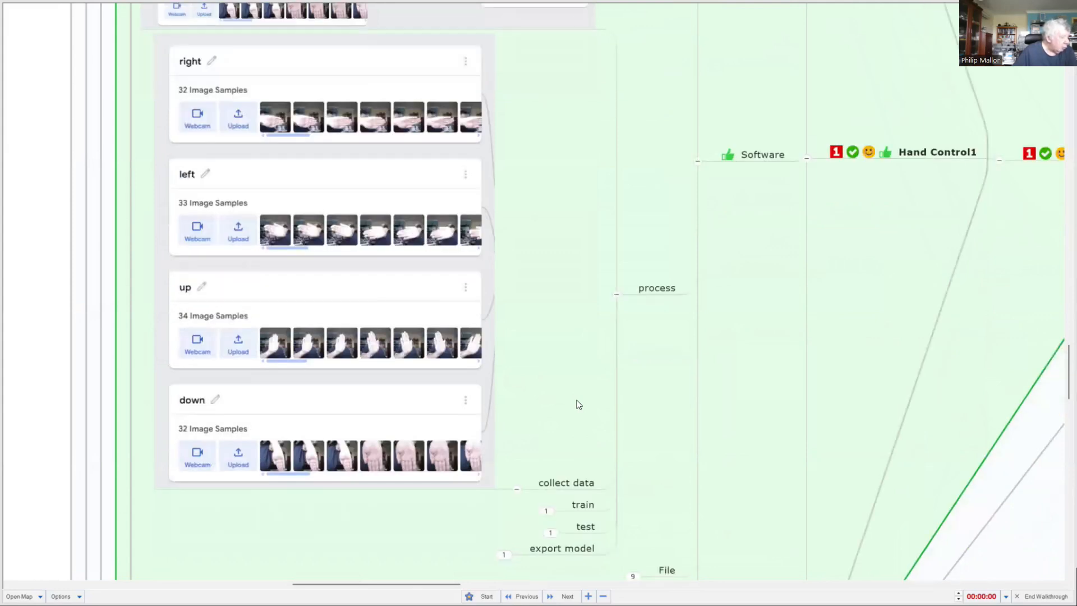
pyautogui.scroll(-2, 579, 404)
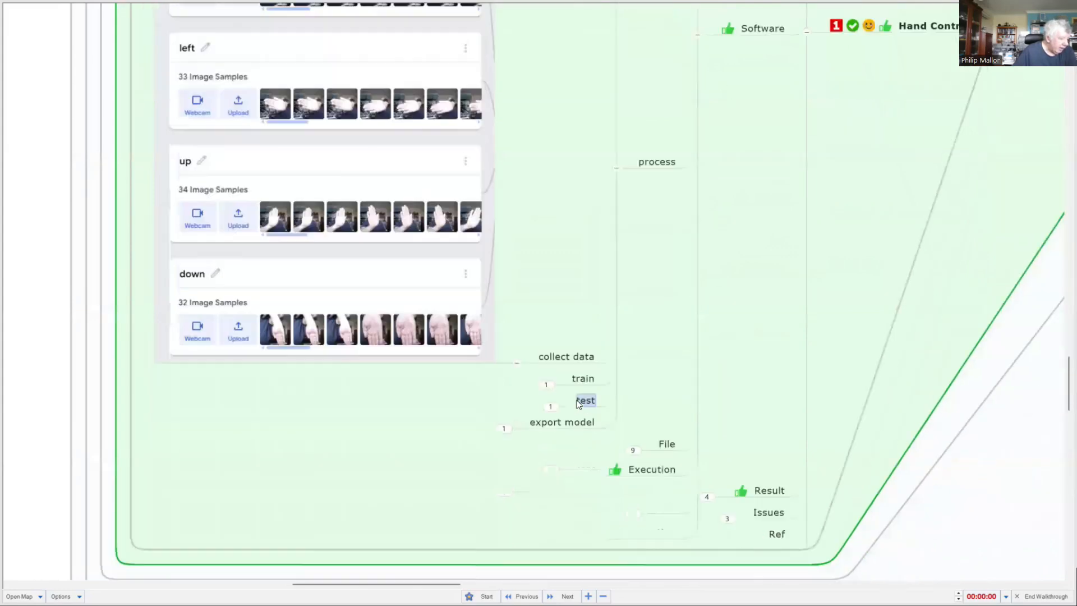
# Expand the train entry of the process to examine the advanced training settings
pyautogui.click(547, 385)
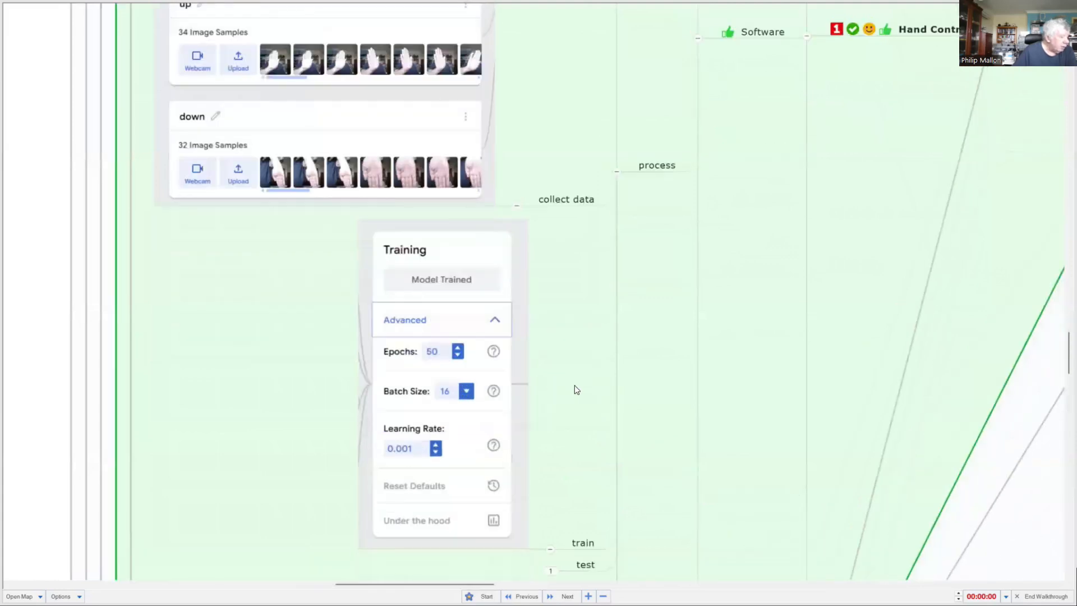
pyautogui.scroll(-1, 577, 390)
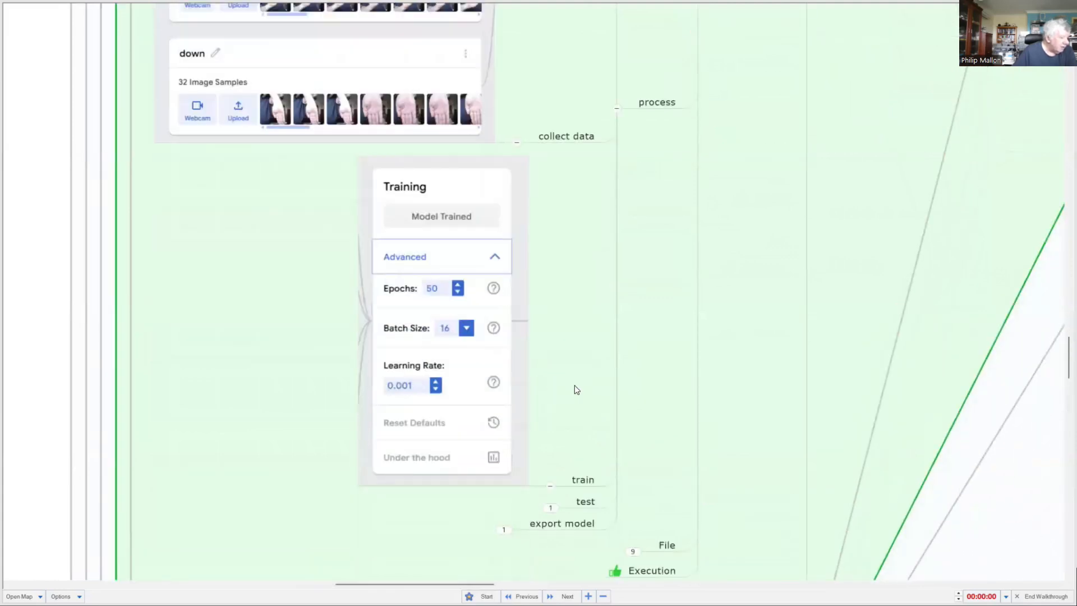
pyautogui.scroll(-1, 576, 390)
# Expand the test entry to examine the model preview, and open the export model entry below it
pyautogui.click(557, 447)
pyautogui.scroll(-3, 557, 446)
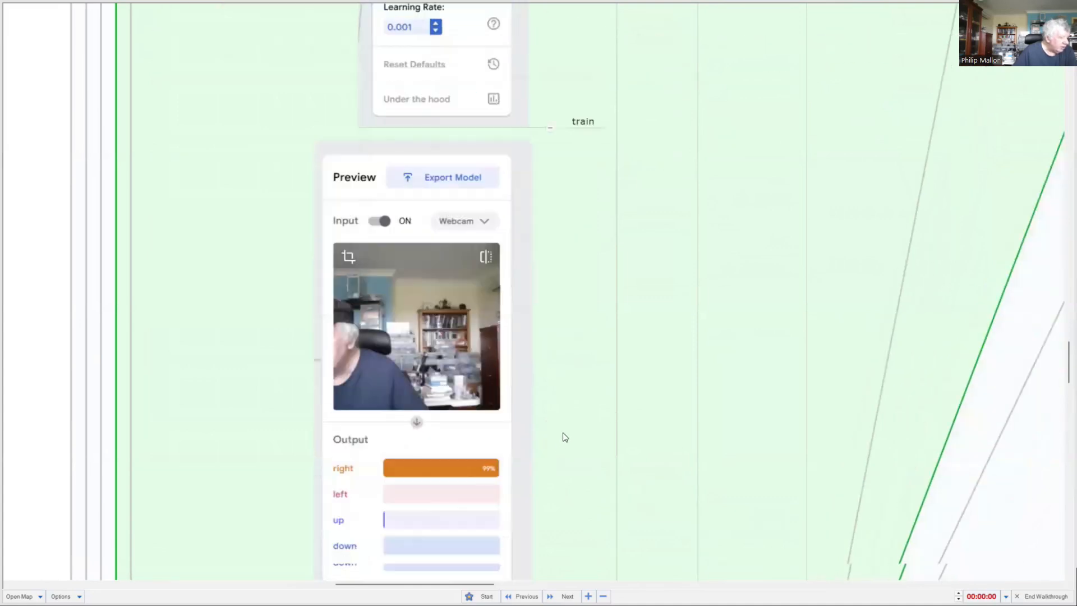
pyautogui.scroll(-1, 565, 431)
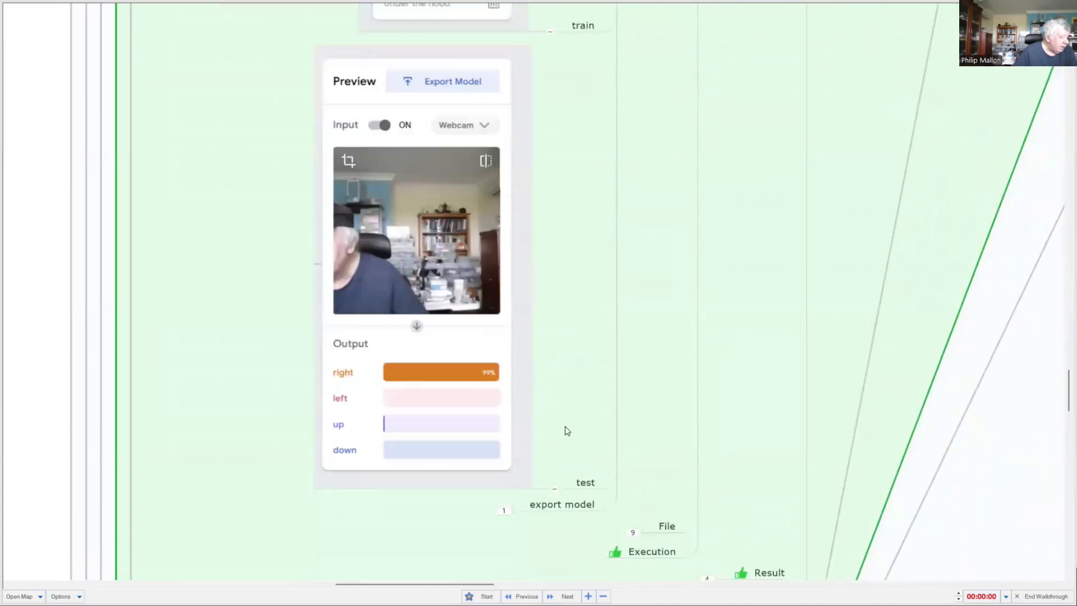
pyautogui.click(505, 511)
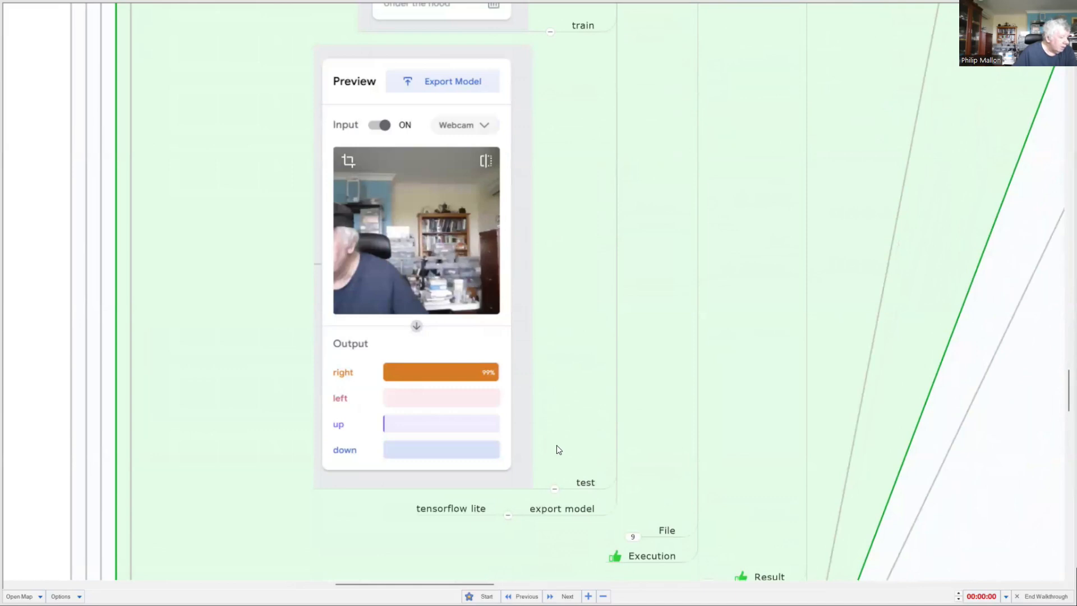
pyautogui.scroll(-1, 559, 449)
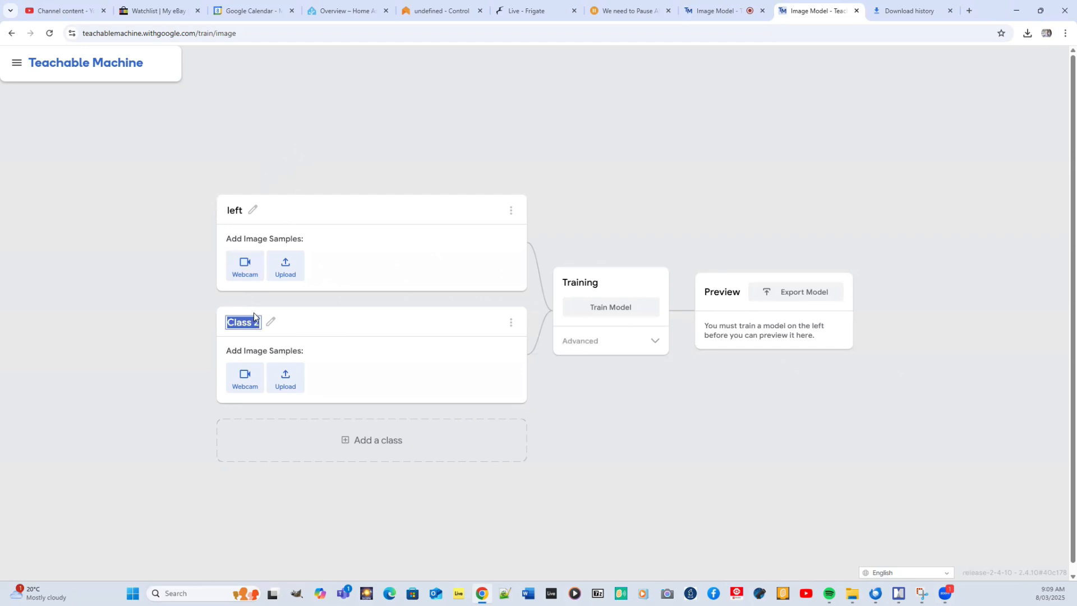
# In the Teachable Machine image project, rename Class 2 as "right" and add two more classes named "up" and "down"
pyautogui.write('t')
pyautogui.click(373, 440)
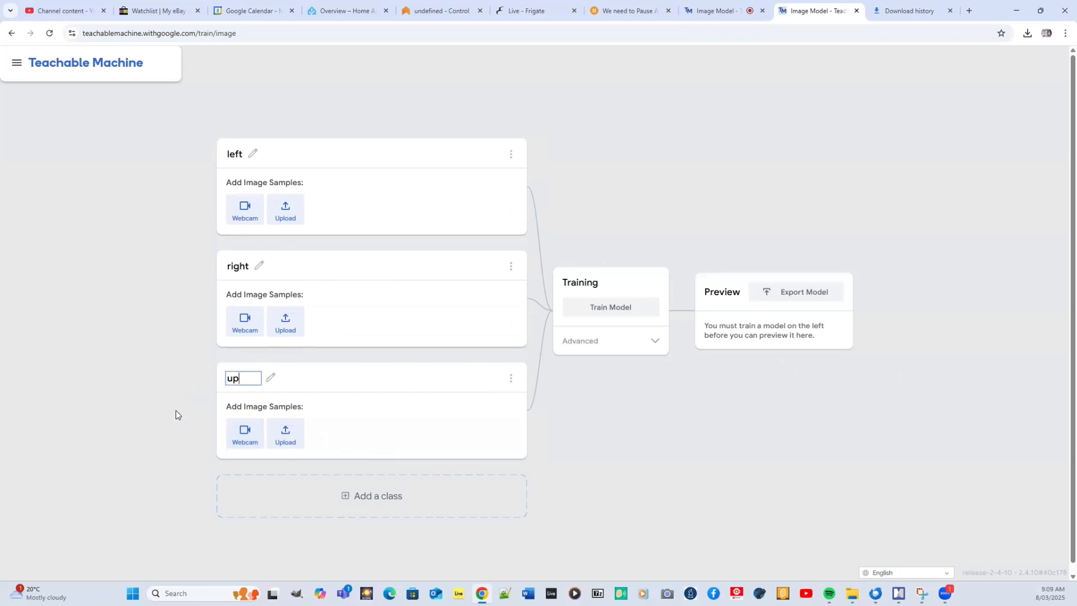
pyautogui.click(357, 496)
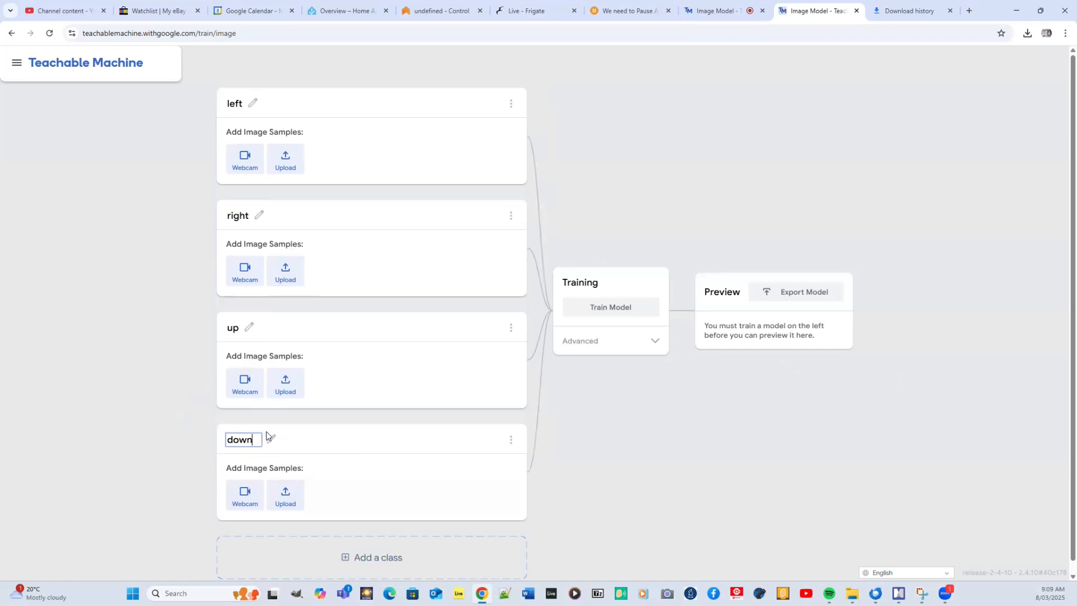
# Record about 34 webcam image samples of the hand gesture for the "left" class
pyautogui.press('Return')
pyautogui.click(251, 155)
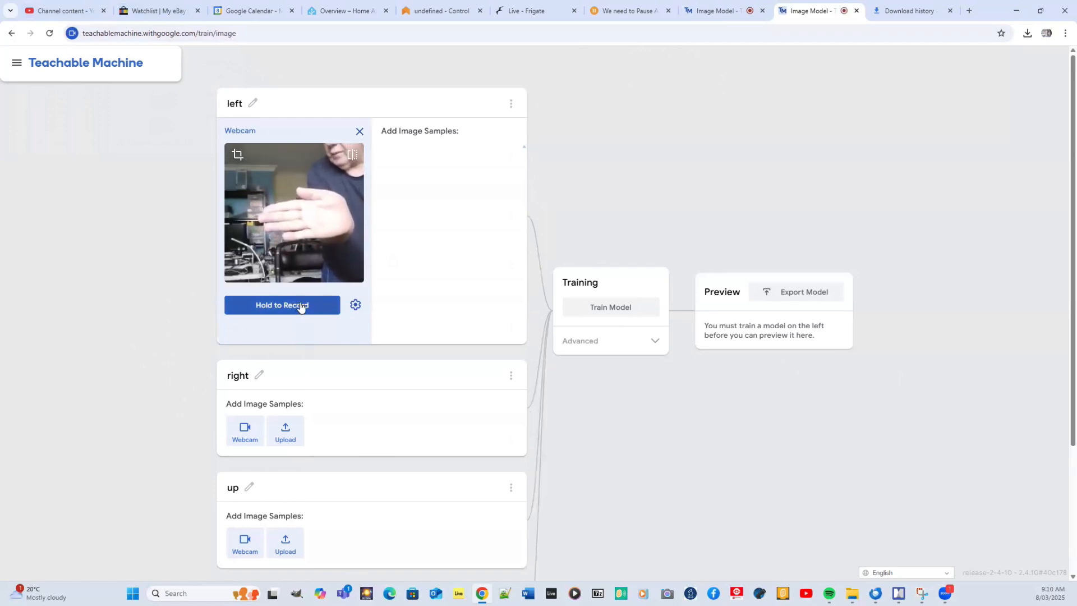
pyautogui.moveTo(302, 304); pyautogui.dragTo(303, 306)
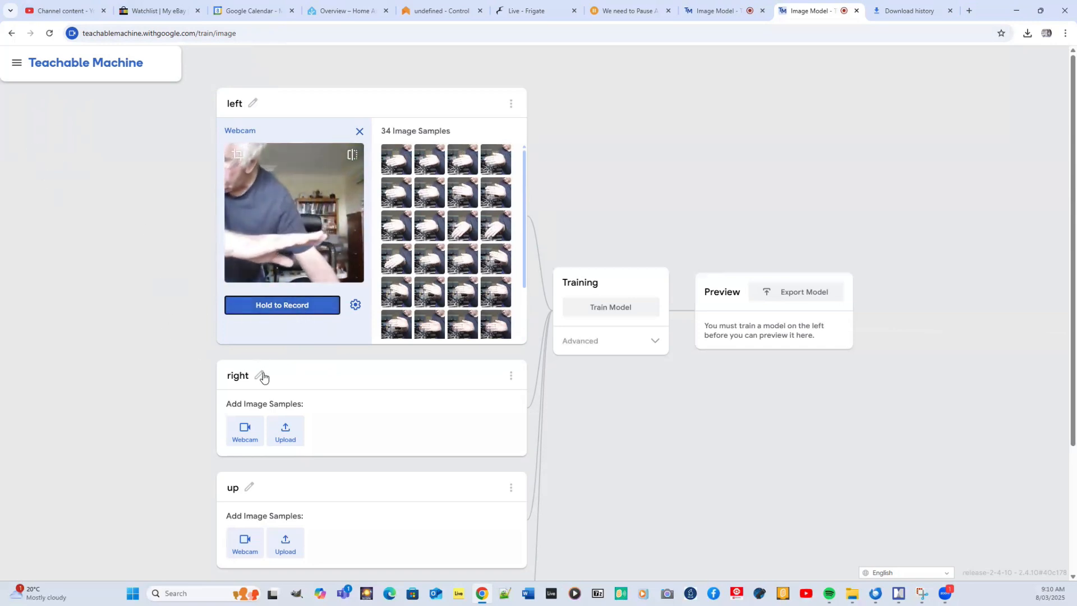
# Record webcam image samples for the remaining classes: about 33 for "right", 41 for "up" and 36 for "down"
pyautogui.scroll(-1, 263, 377)
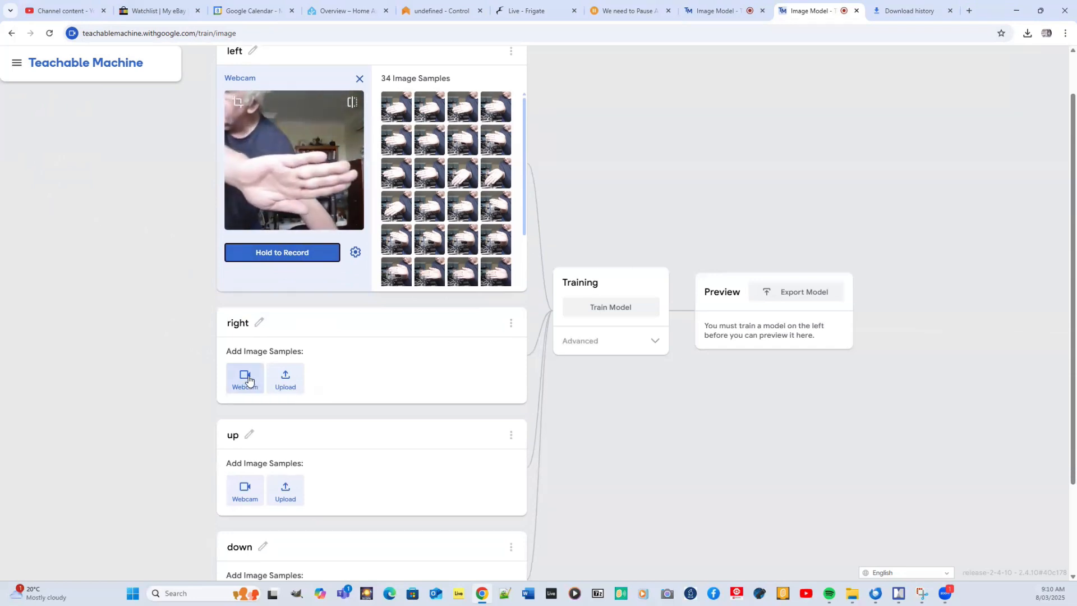
pyautogui.click(250, 382)
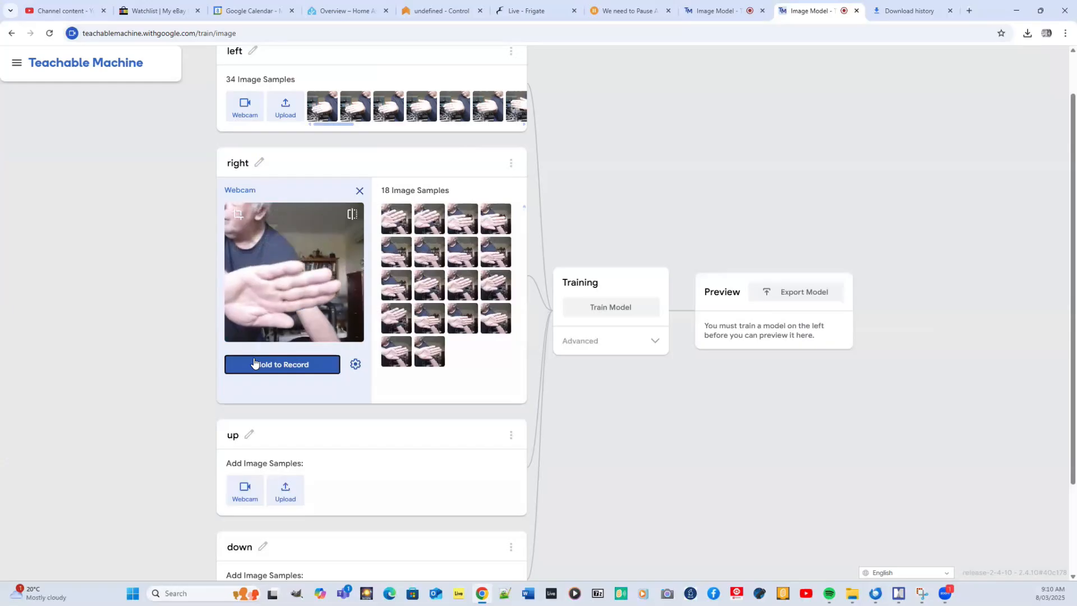
pyautogui.moveTo(255, 361); pyautogui.dragTo(253, 360)
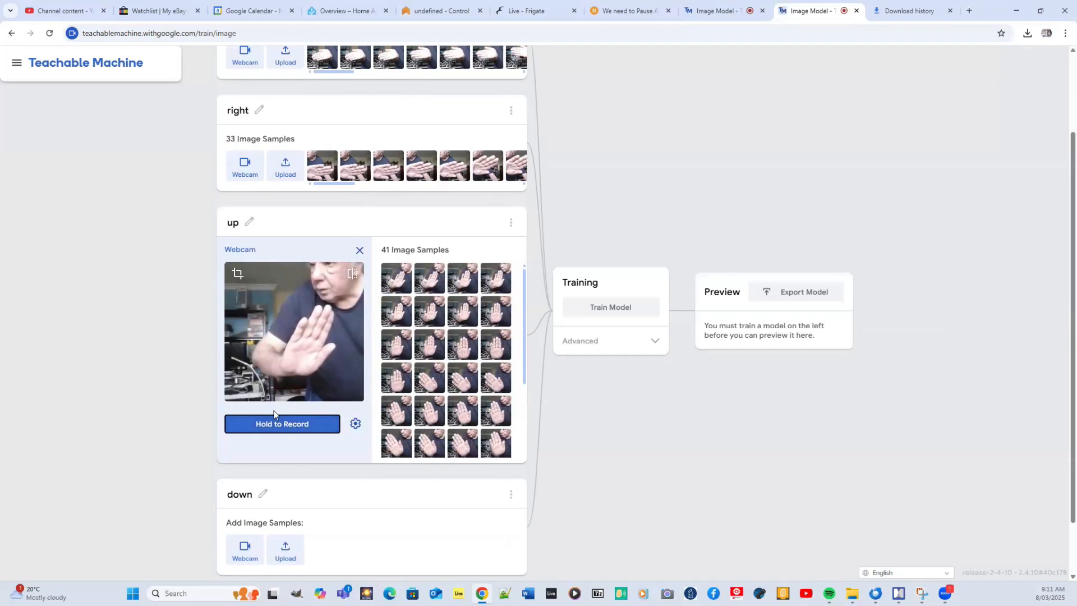
pyautogui.scroll(-2, 281, 404)
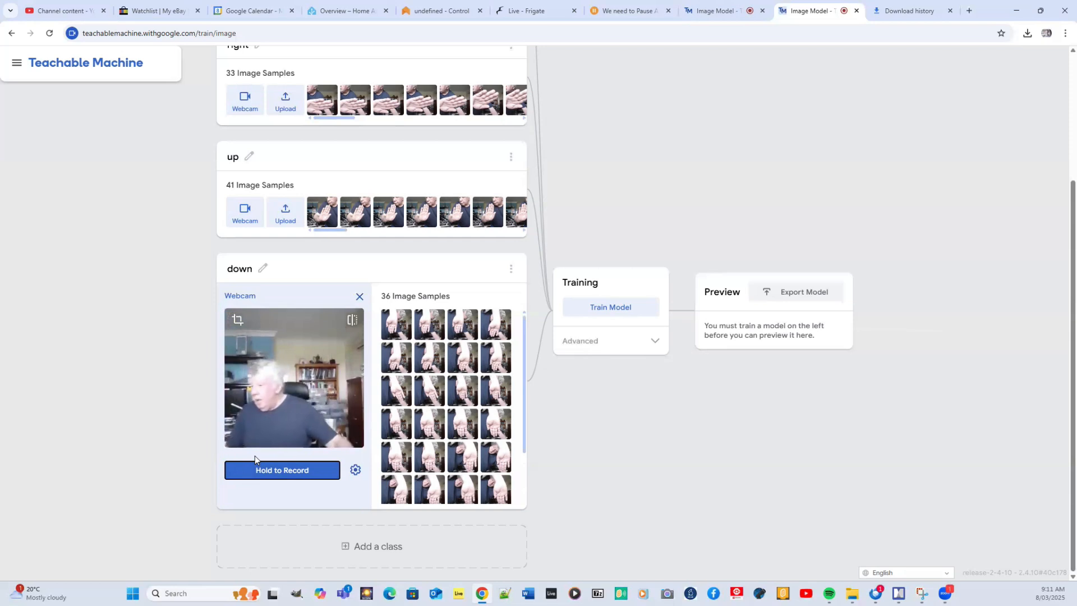
# Train the model with the advanced settings at 50 epochs, batch size 16 and learning rate 0.001
pyautogui.click(649, 340)
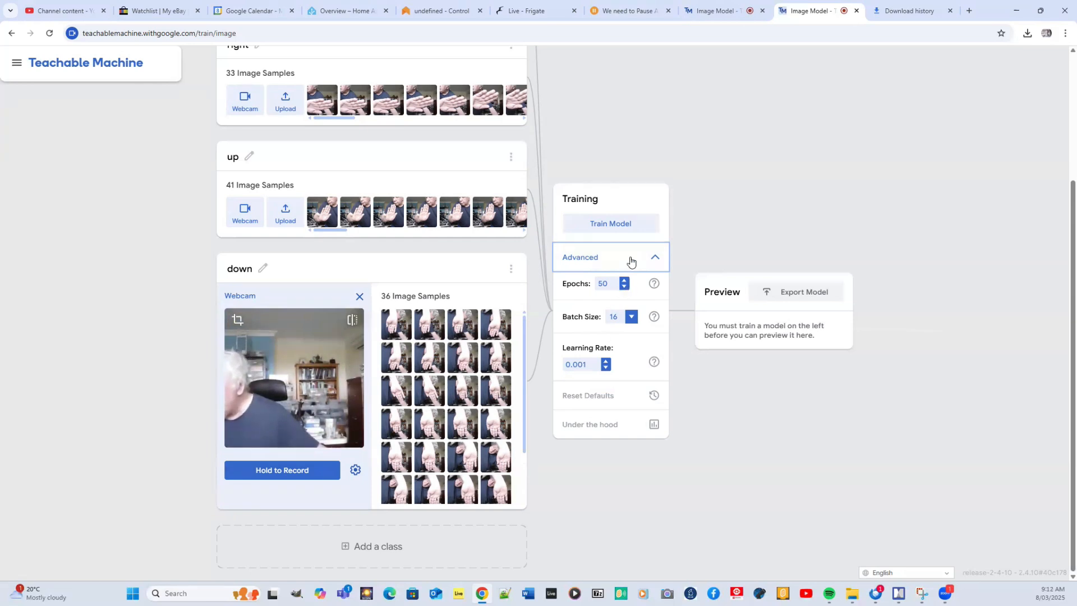
pyautogui.click(620, 225)
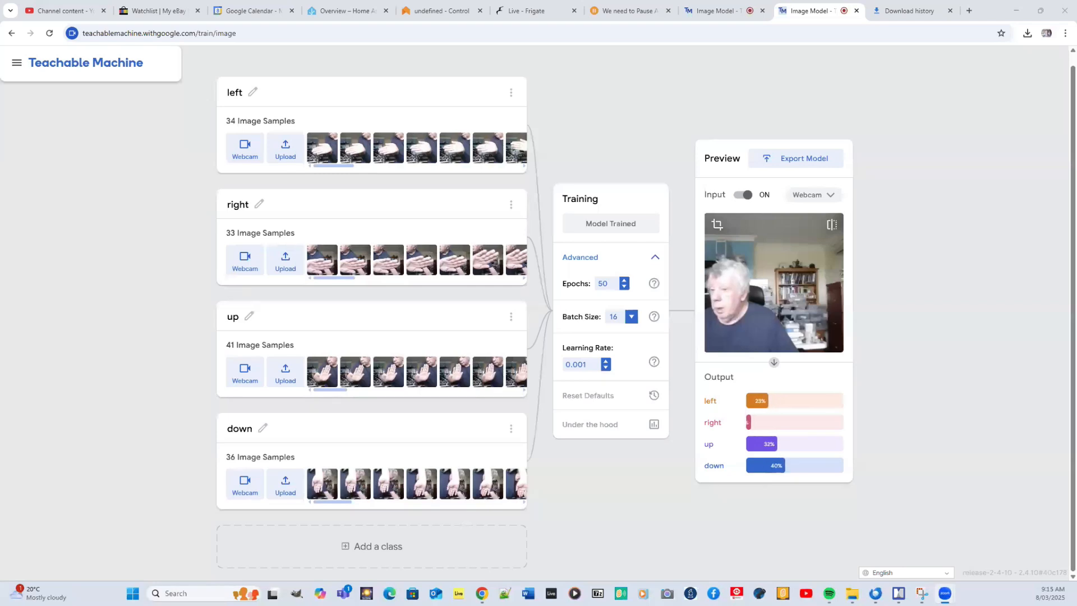
# Export the trained model as a floating point Tensorflow Lite download and look through the Android code instructions
pyautogui.click(800, 159)
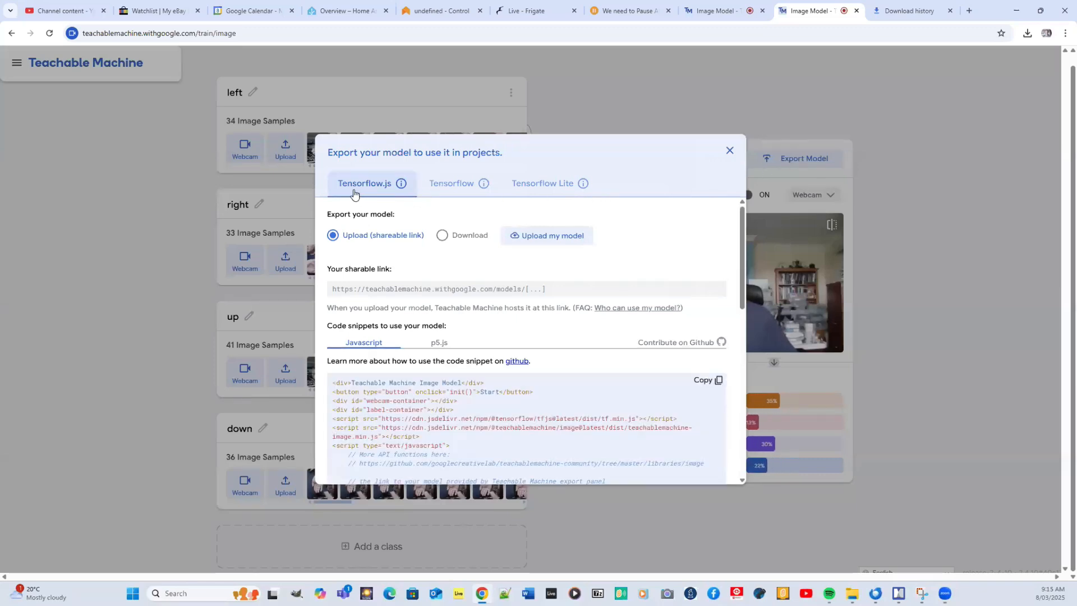
pyautogui.click(552, 191)
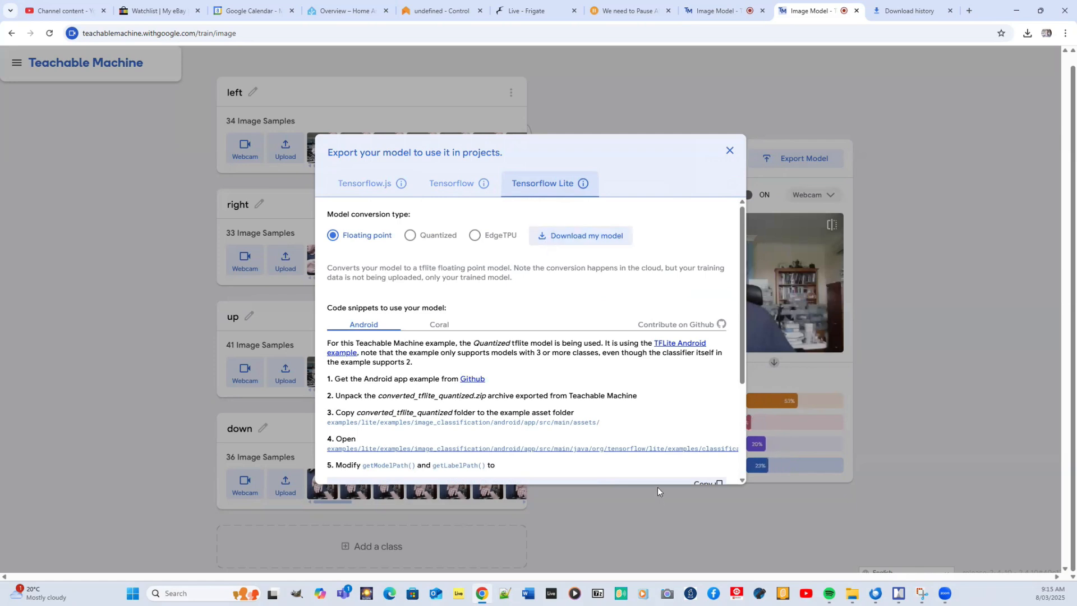
pyautogui.scroll(-2, 724, 480)
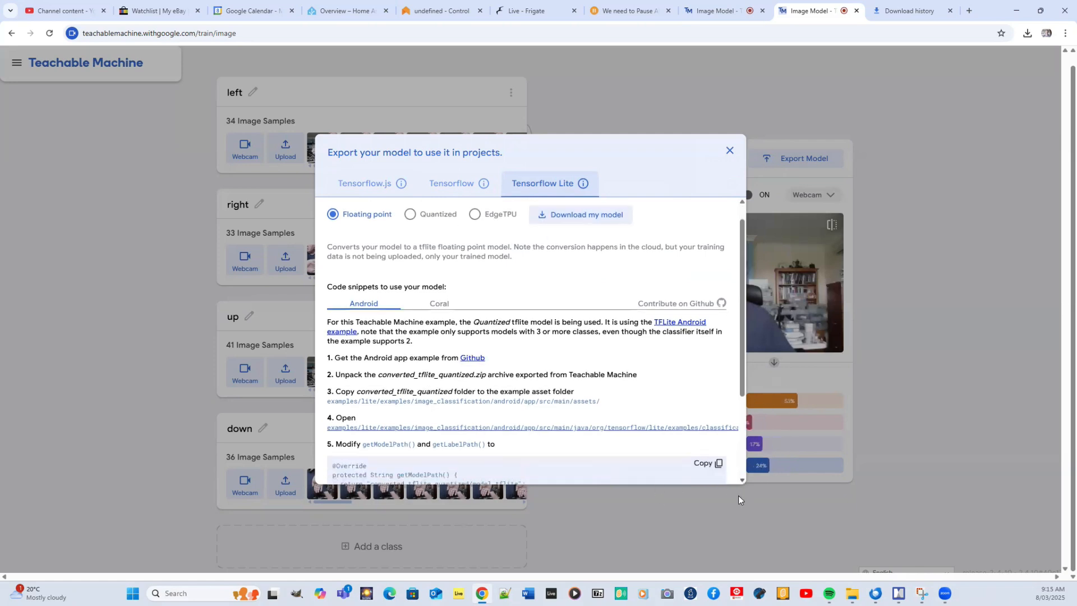
pyautogui.scroll(-2, 578, 441)
pyautogui.scroll(3, 576, 435)
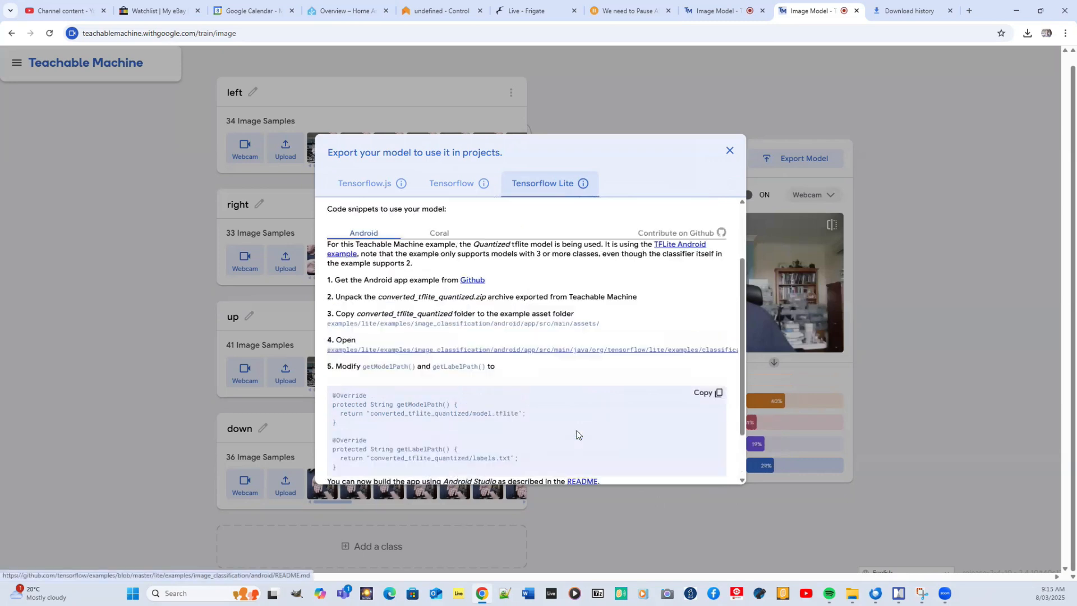
pyautogui.scroll(2, 568, 396)
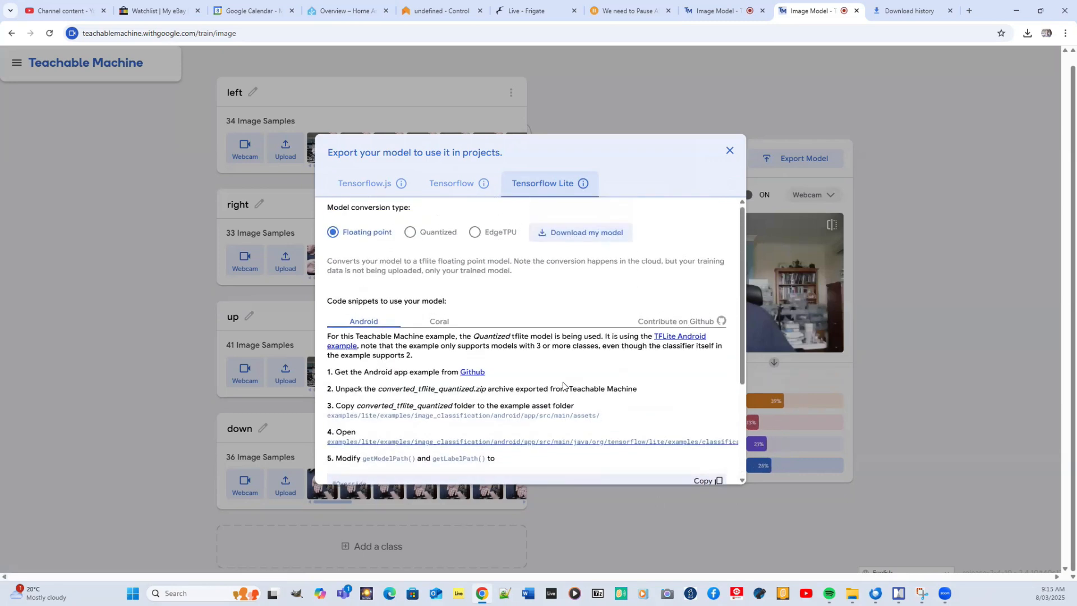
pyautogui.click(563, 241)
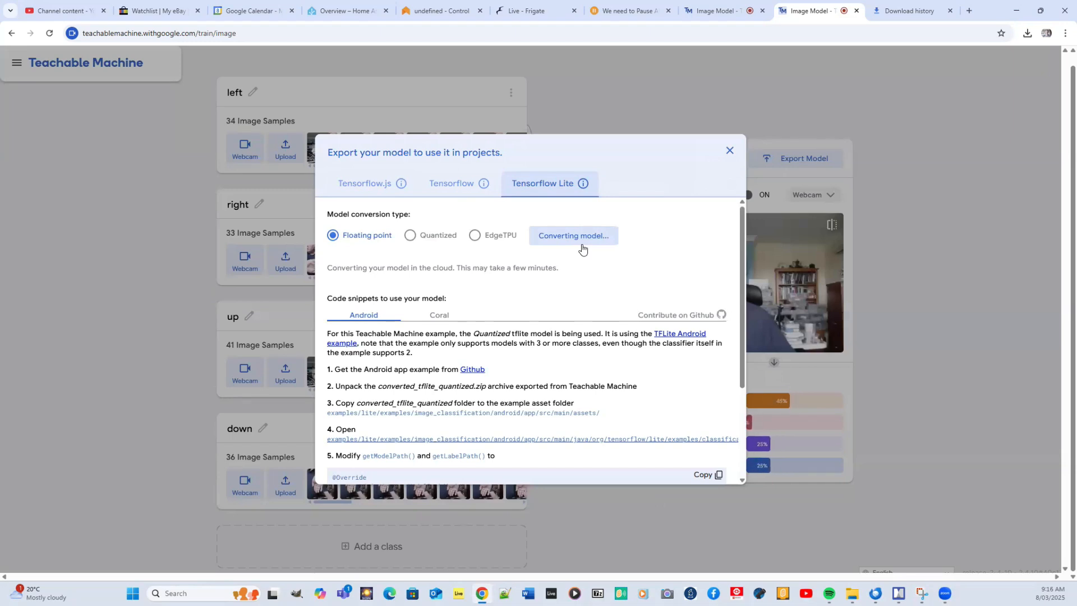
pyautogui.scroll(-2, 586, 283)
pyautogui.scroll(-1, 586, 283)
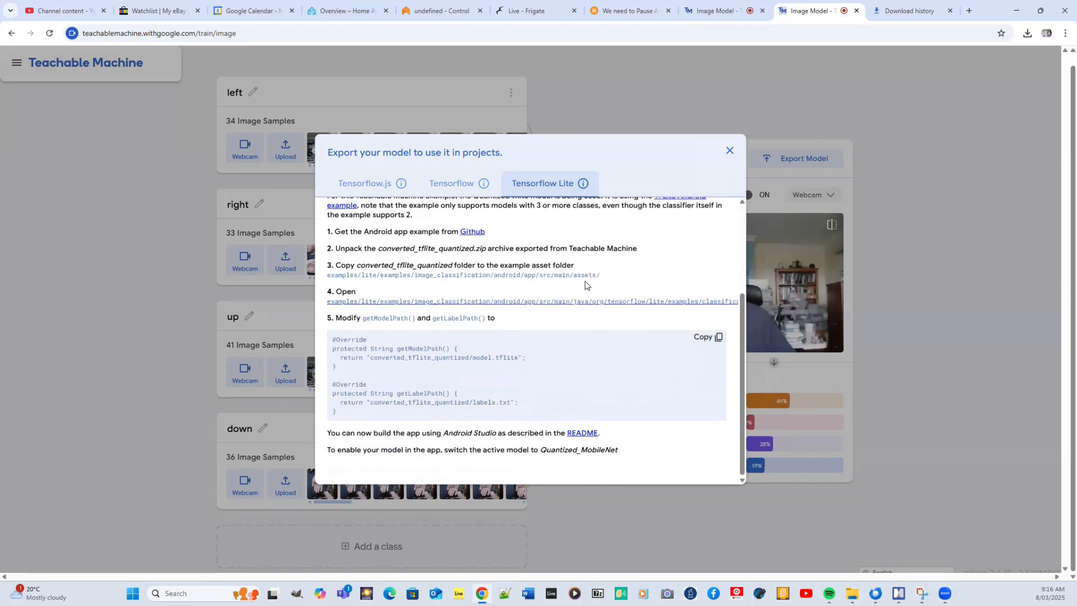
pyautogui.scroll(3, 584, 283)
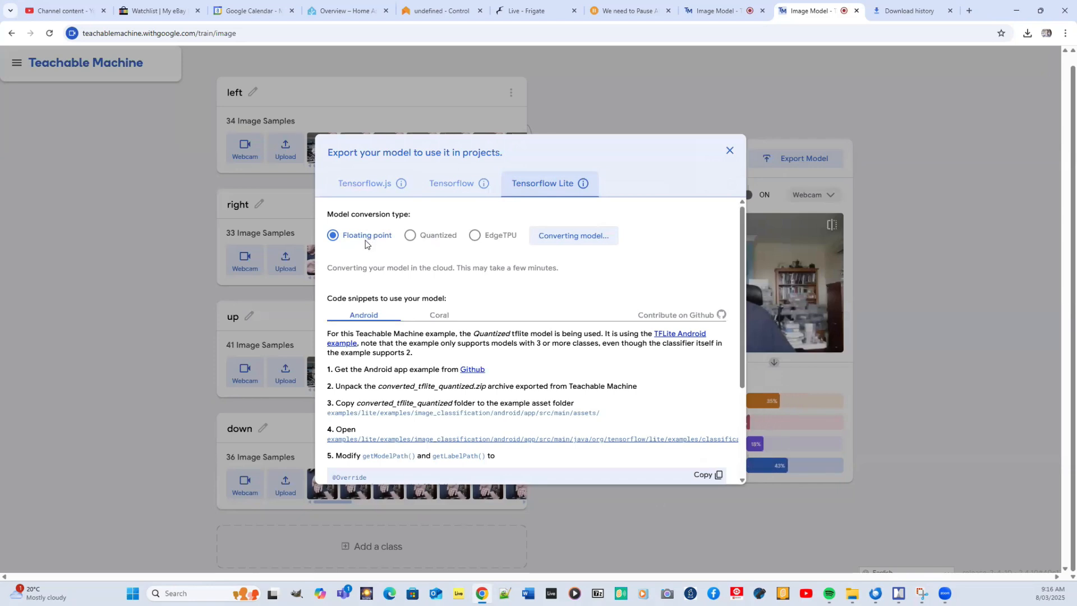
# Set the conversion type to Quantized and copy the Coral code snippet that runs the model on the Edge TPU
pyautogui.click(425, 239)
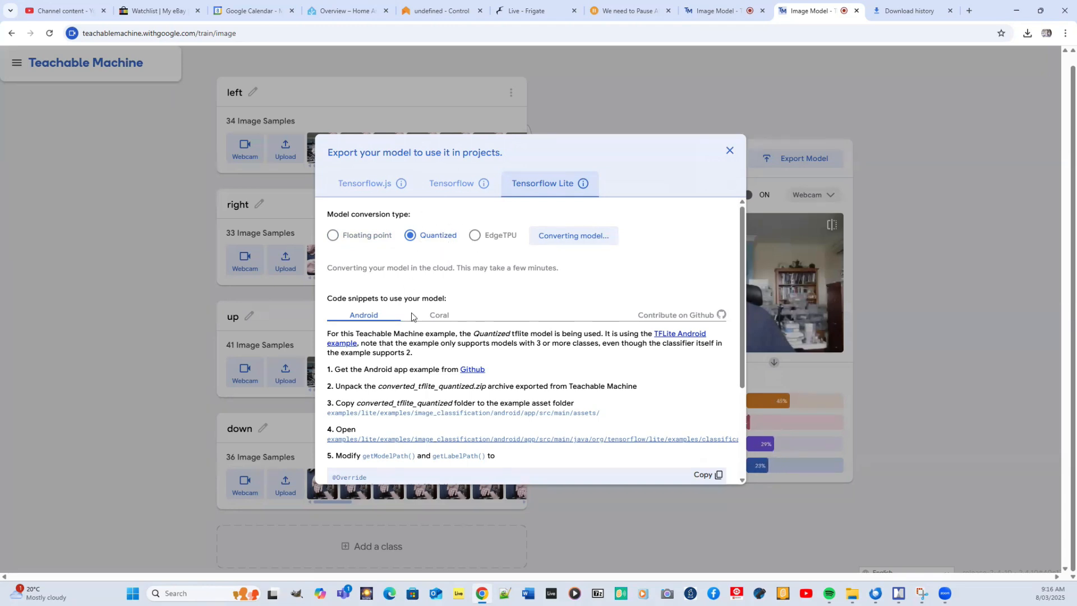
pyautogui.click(440, 316)
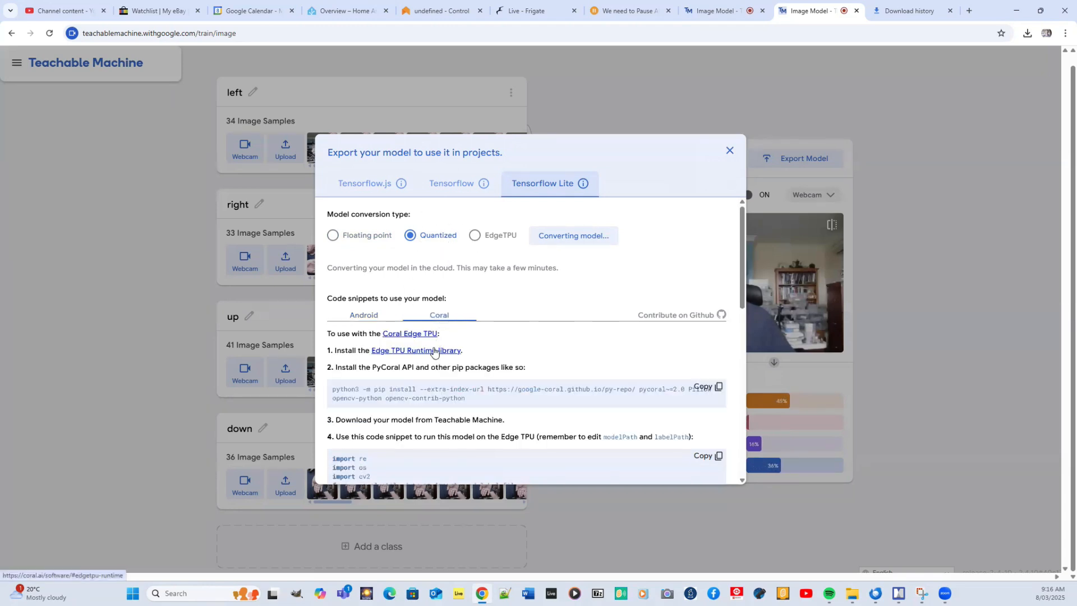
pyautogui.scroll(-5, 434, 354)
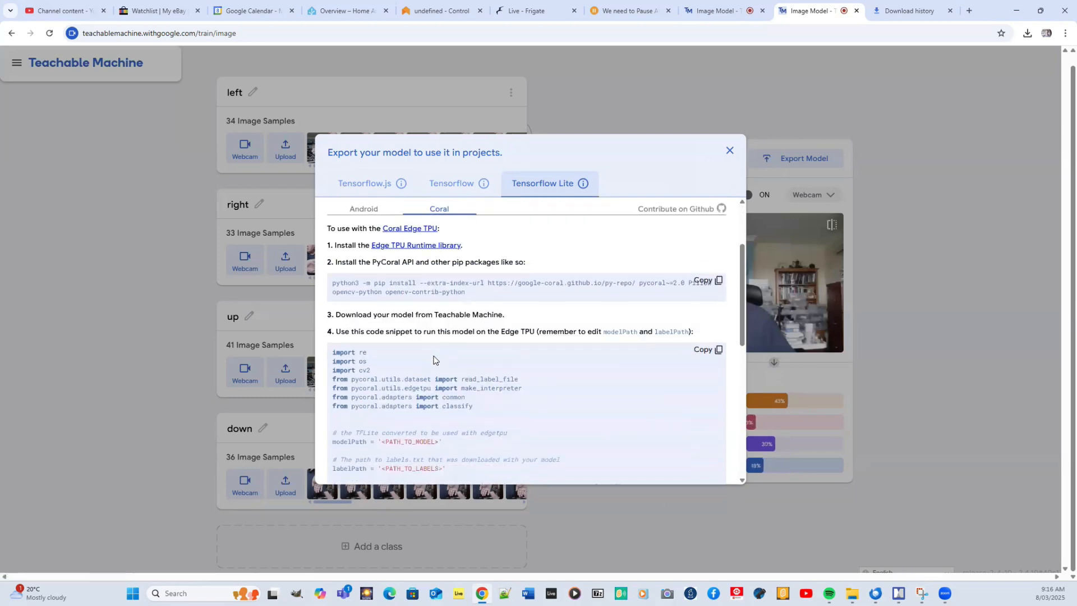
pyautogui.scroll(1, 643, 439)
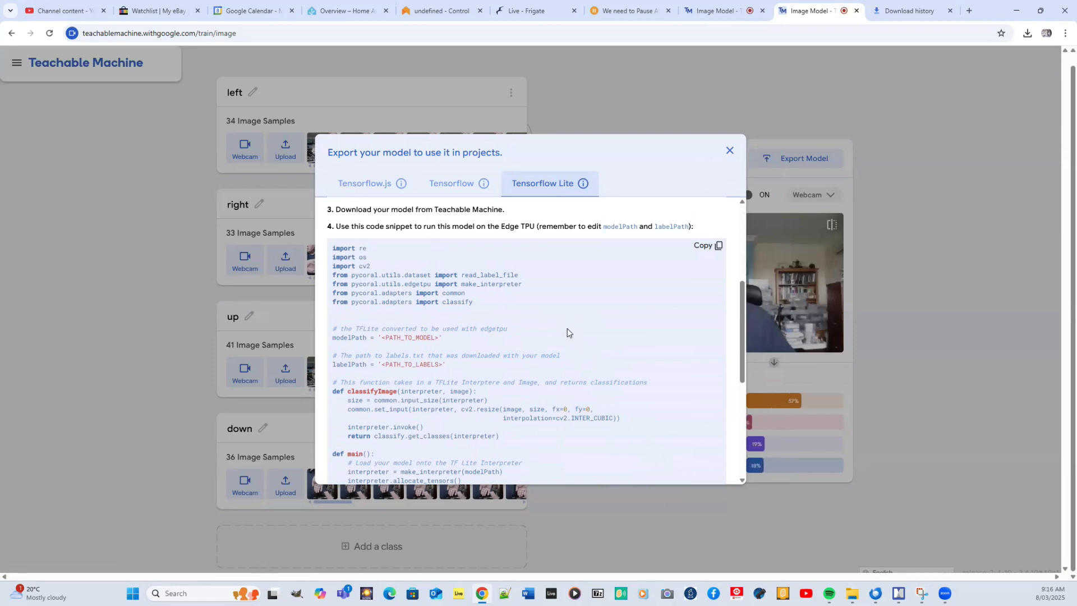
pyautogui.scroll(-2, 568, 328)
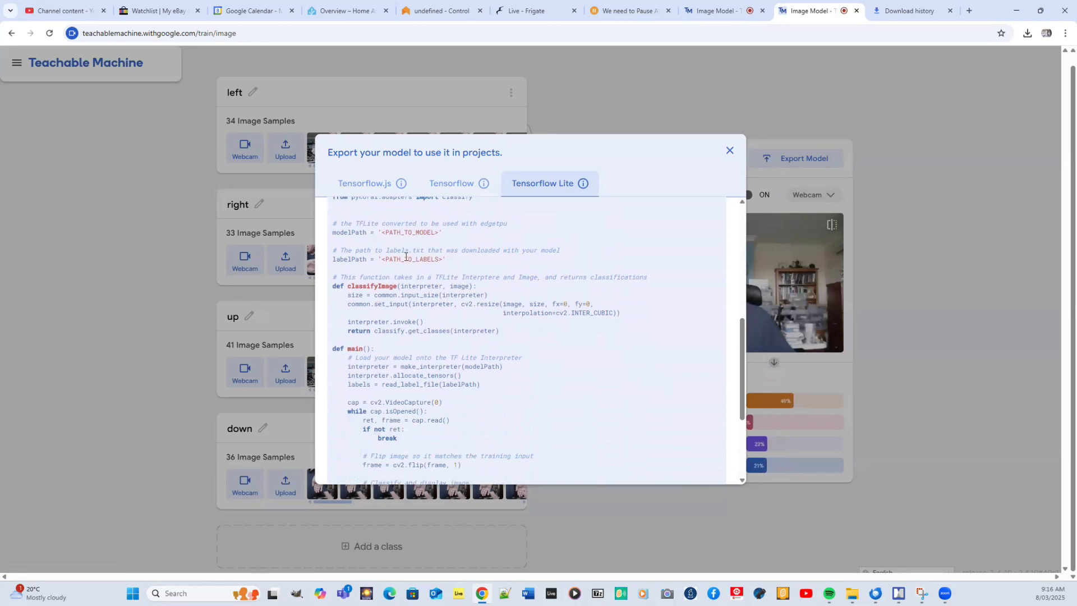
pyautogui.scroll(-3, 435, 261)
pyautogui.scroll(10, 715, 344)
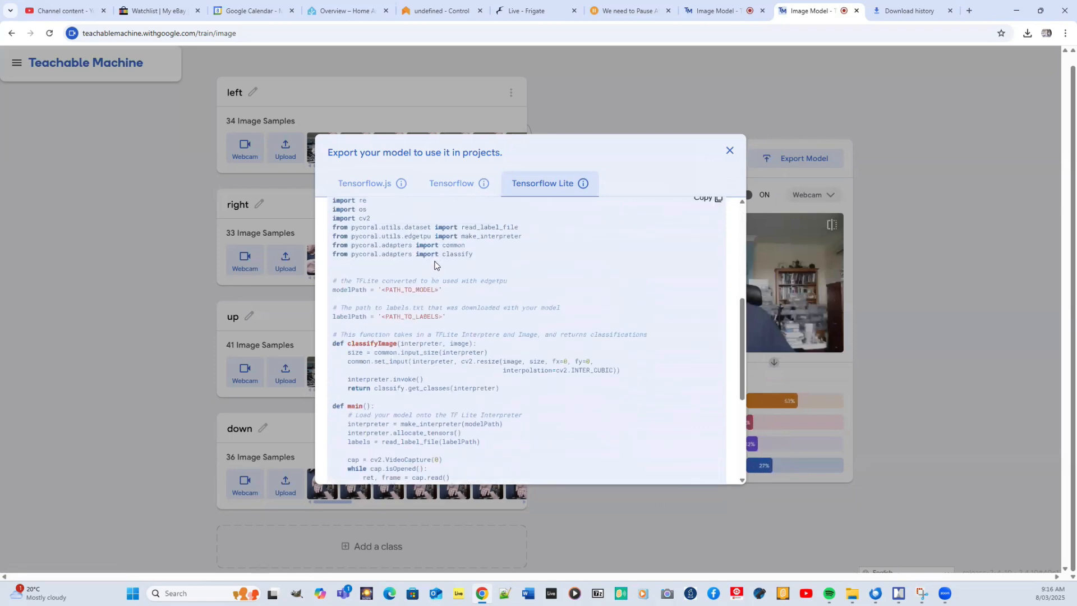
pyautogui.click(718, 354)
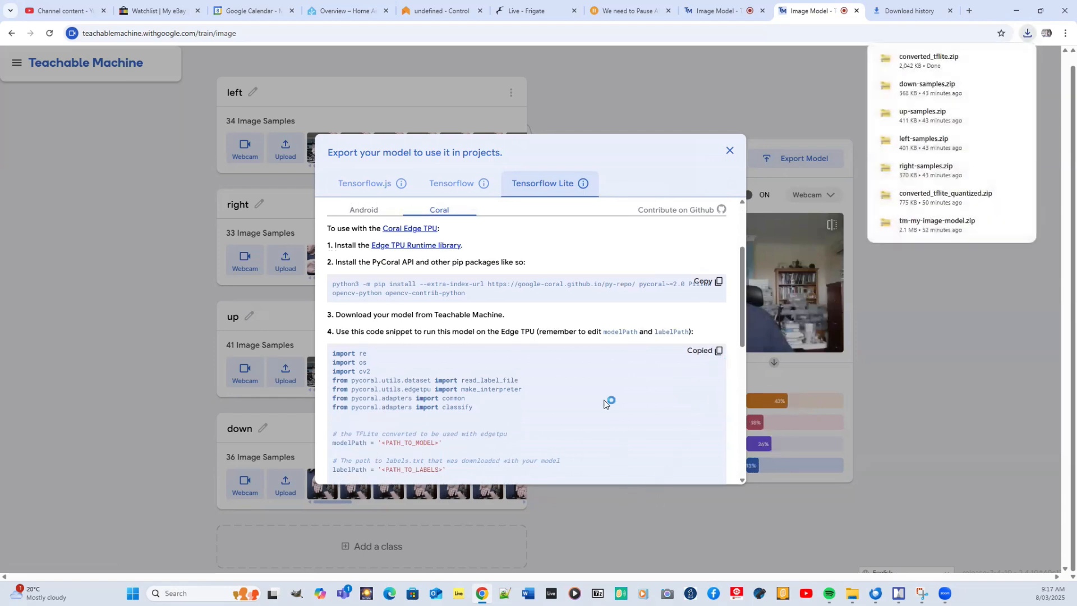
# Start the download of the quantized Tensorflow Lite version of the model
pyautogui.scroll(2, 569, 354)
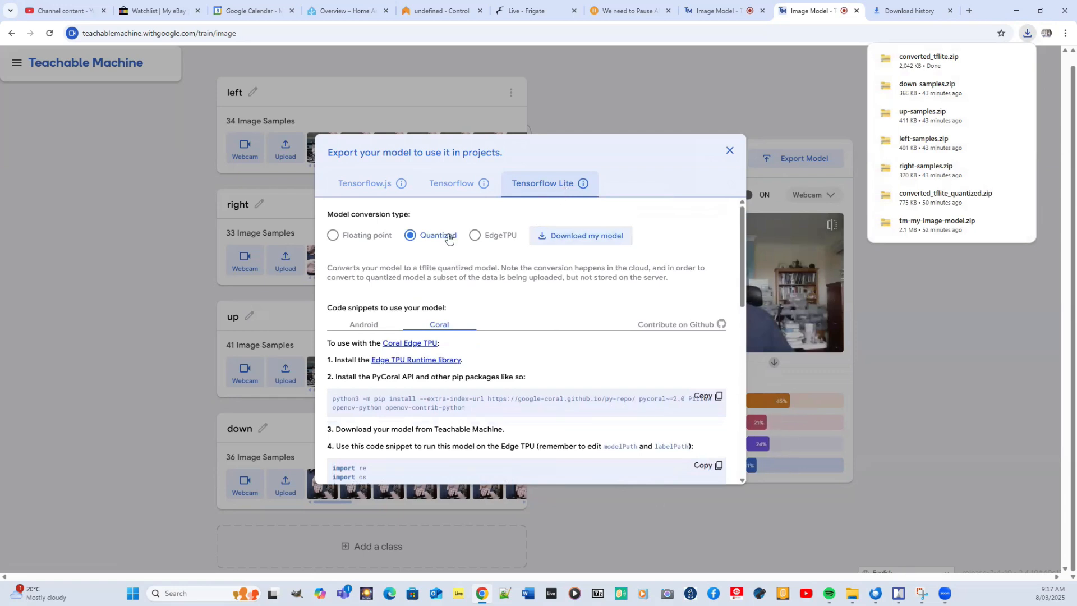
pyautogui.click(598, 236)
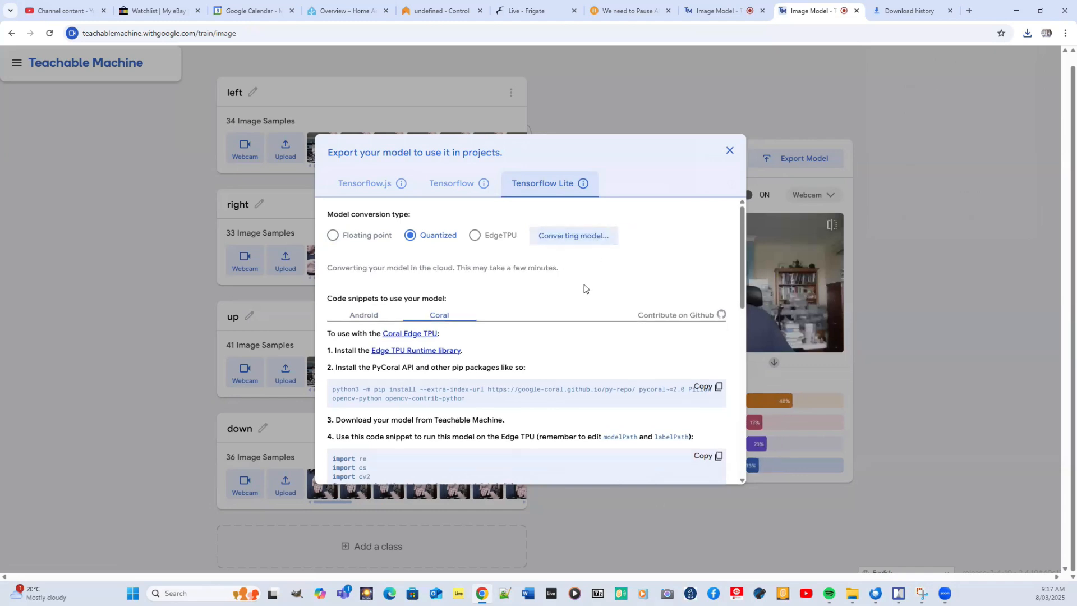
pyautogui.scroll(-4, 581, 310)
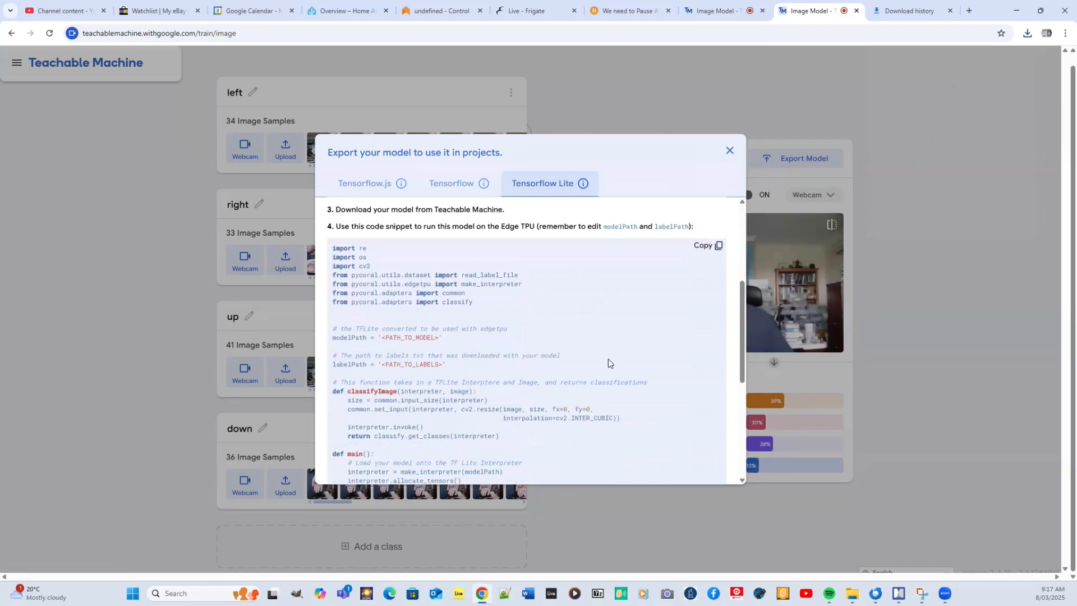
# Switch to Notepad++, paste the copied Coral snippet into a new file, and read through the code
pyautogui.click(507, 592)
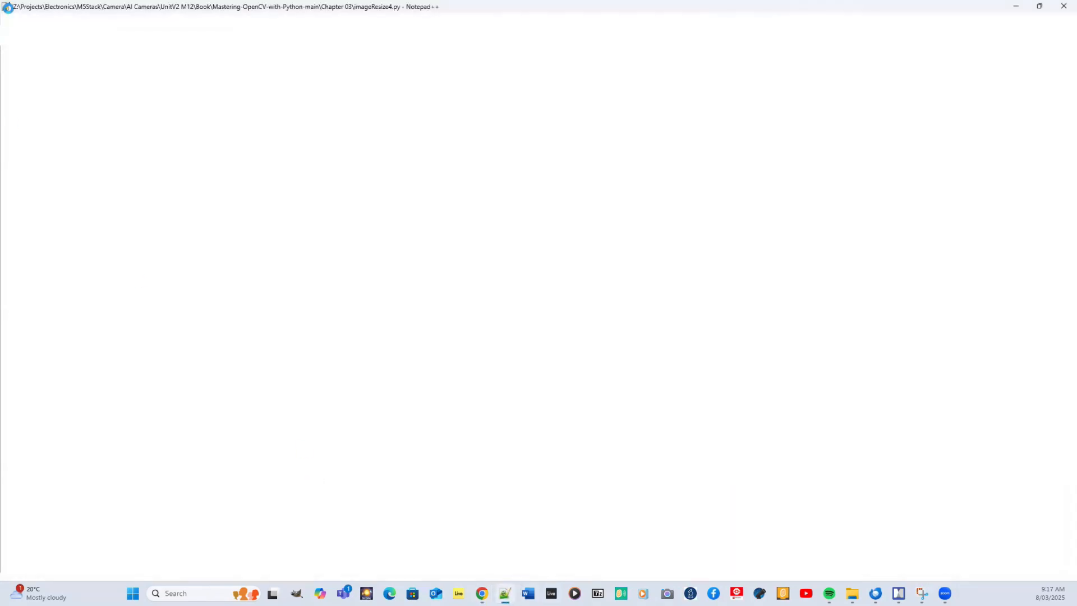
pyautogui.click(10, 18)
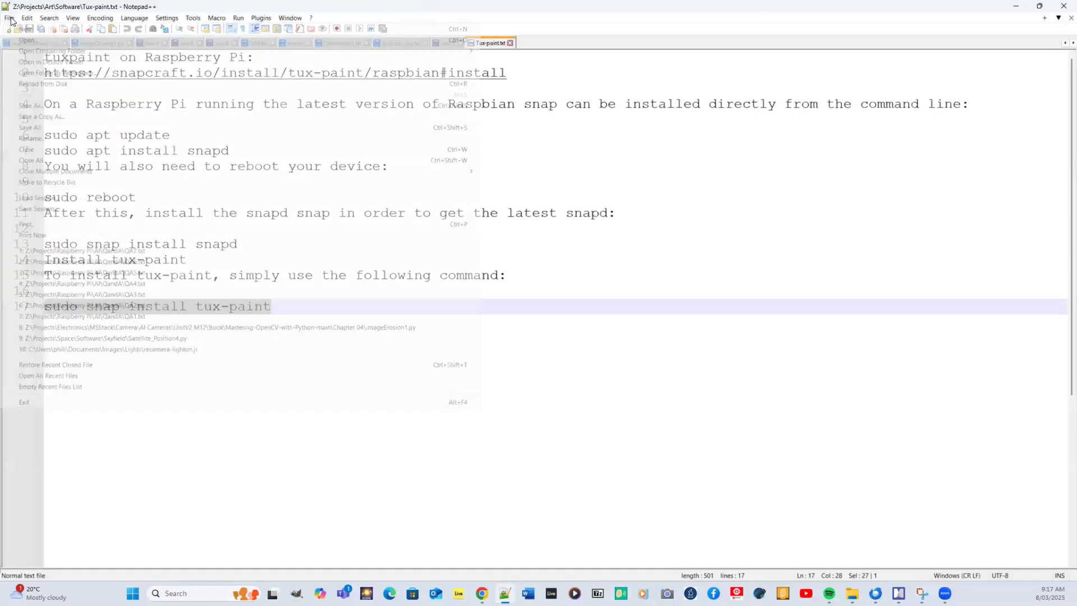
pyautogui.click(20, 30)
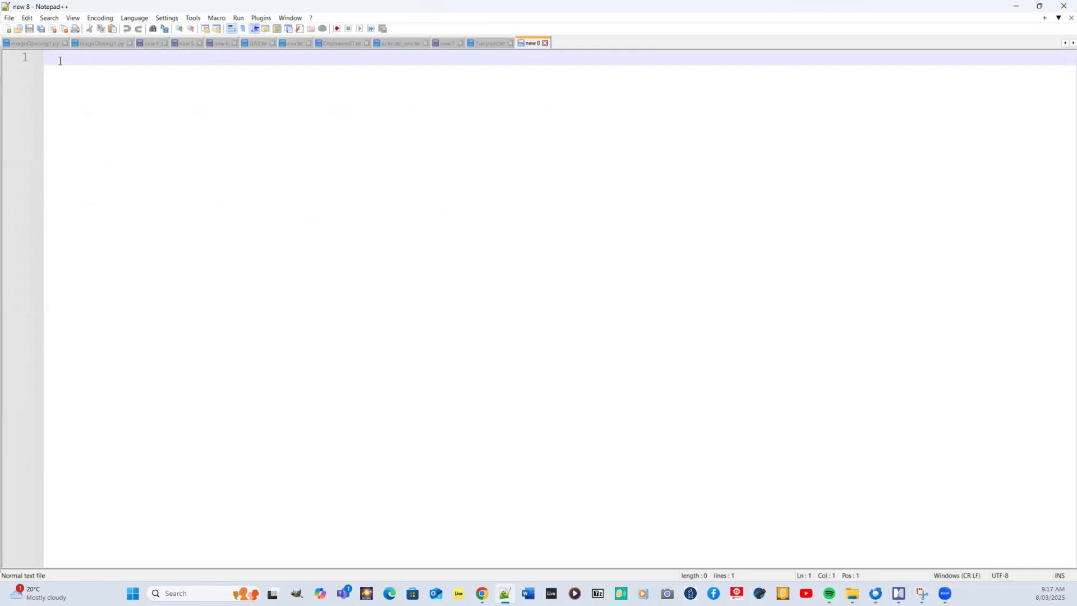
pyautogui.hotkey('ctrl', 'v')
pyautogui.scroll(6, 183, 195)
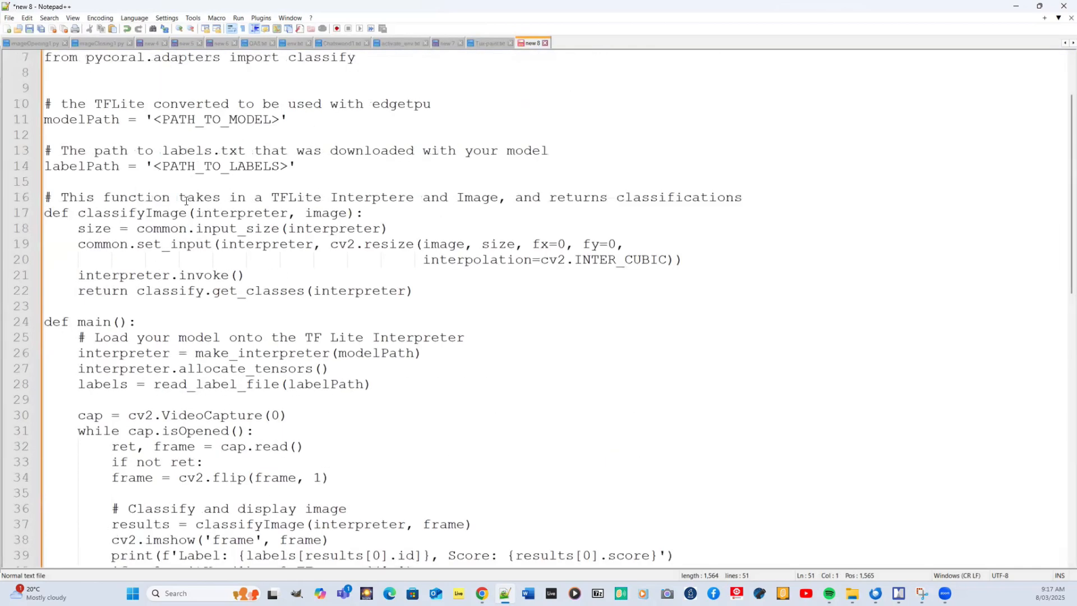
pyautogui.scroll(-3, 186, 200)
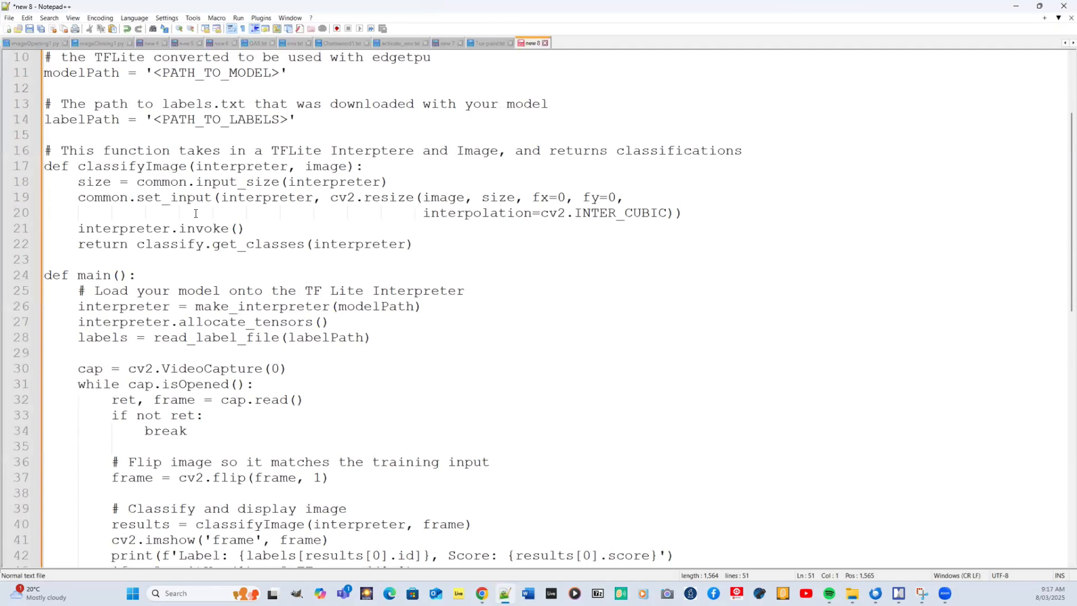
pyautogui.scroll(-2, 195, 213)
pyautogui.scroll(-3, 196, 215)
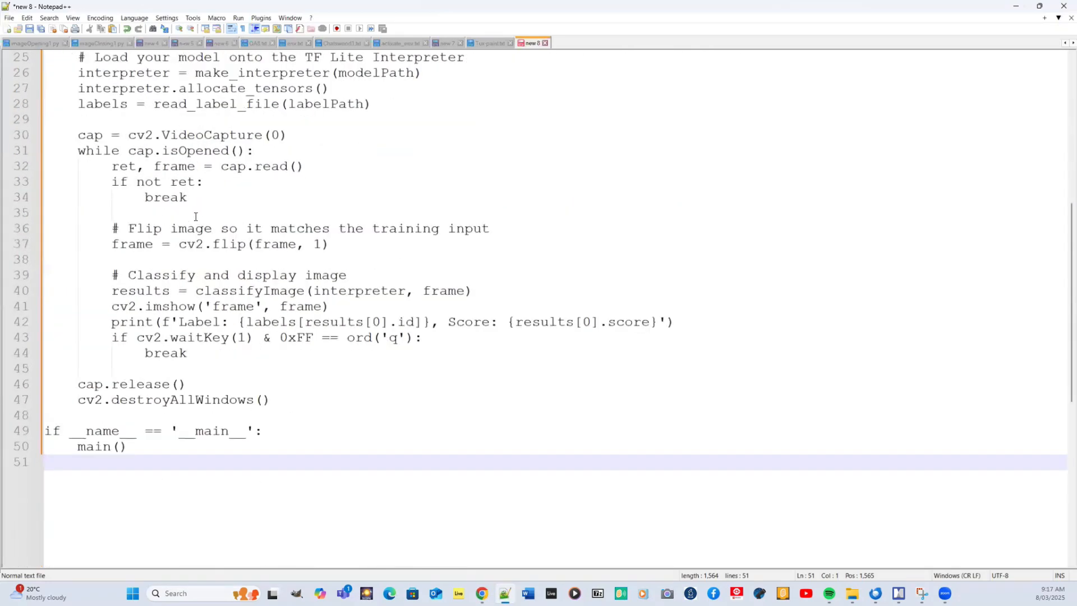
pyautogui.scroll(8, 196, 216)
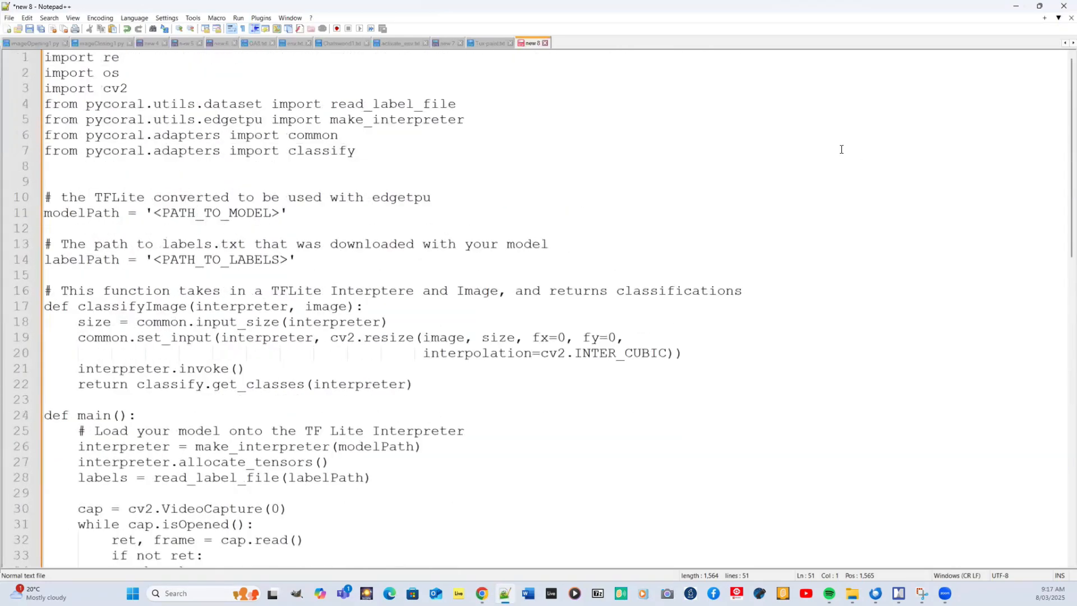
pyautogui.click(1015, 11)
# Check the quantized conversion's progress, and look in File Explorer's Downloads folder for the exported converted_tflite archive
pyautogui.scroll(4, 441, 229)
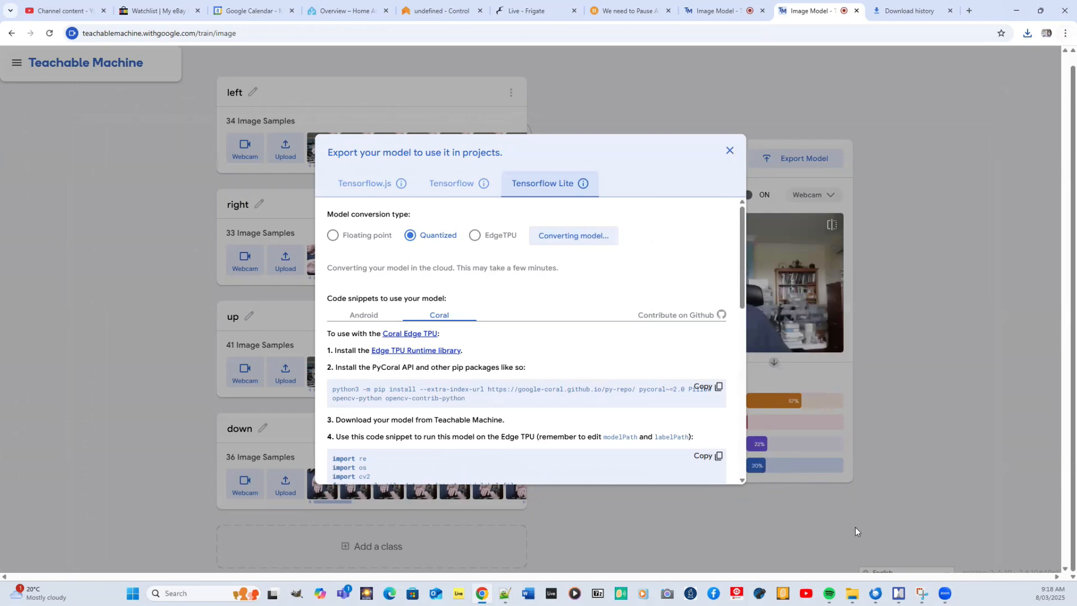
pyautogui.moveTo(852, 593)
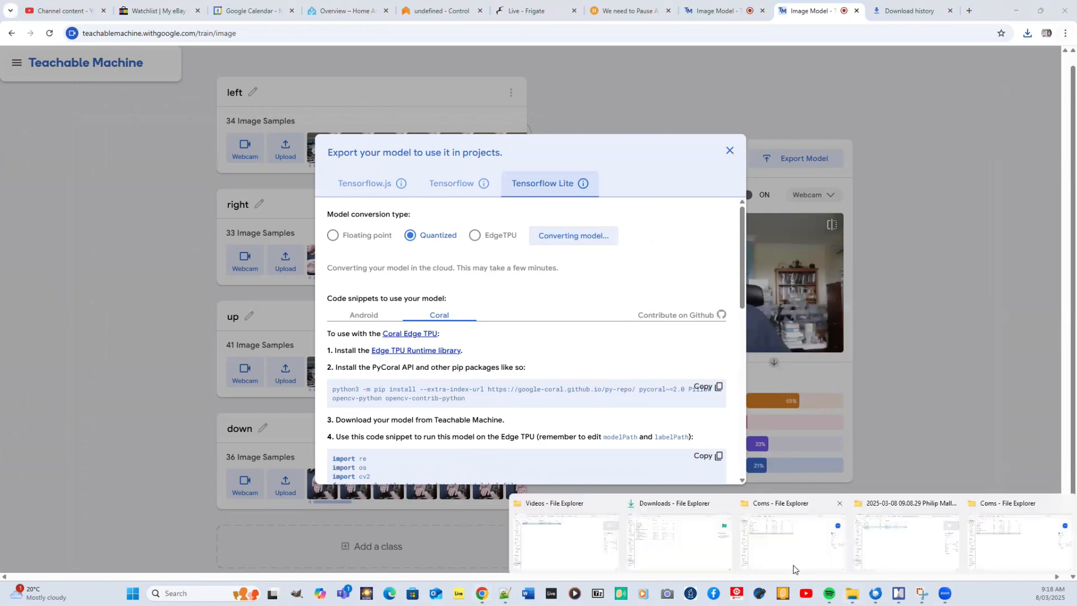
pyautogui.click(709, 557)
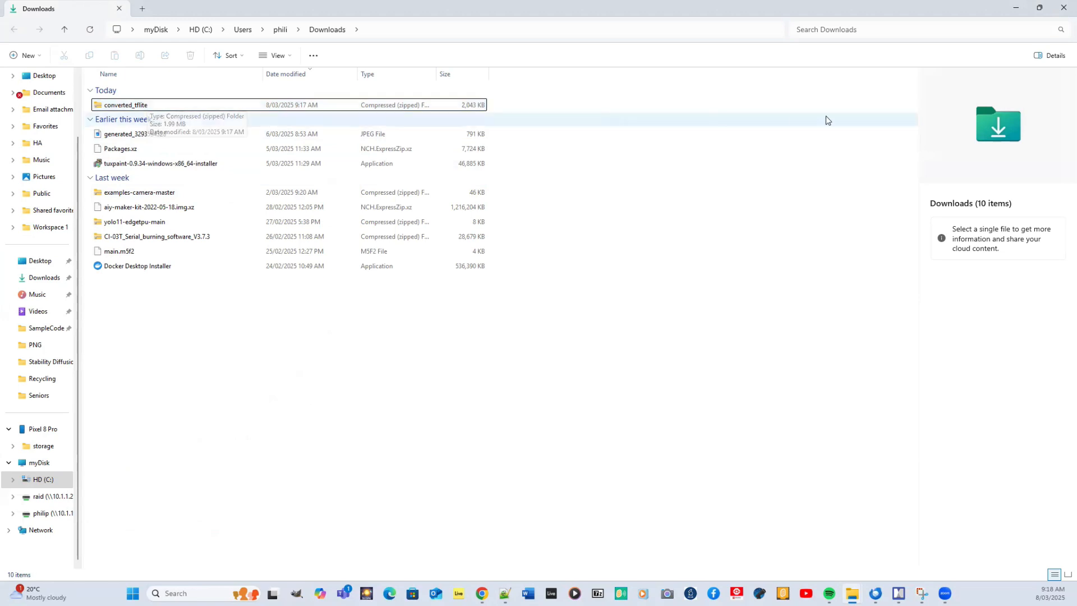
pyautogui.click(1016, 10)
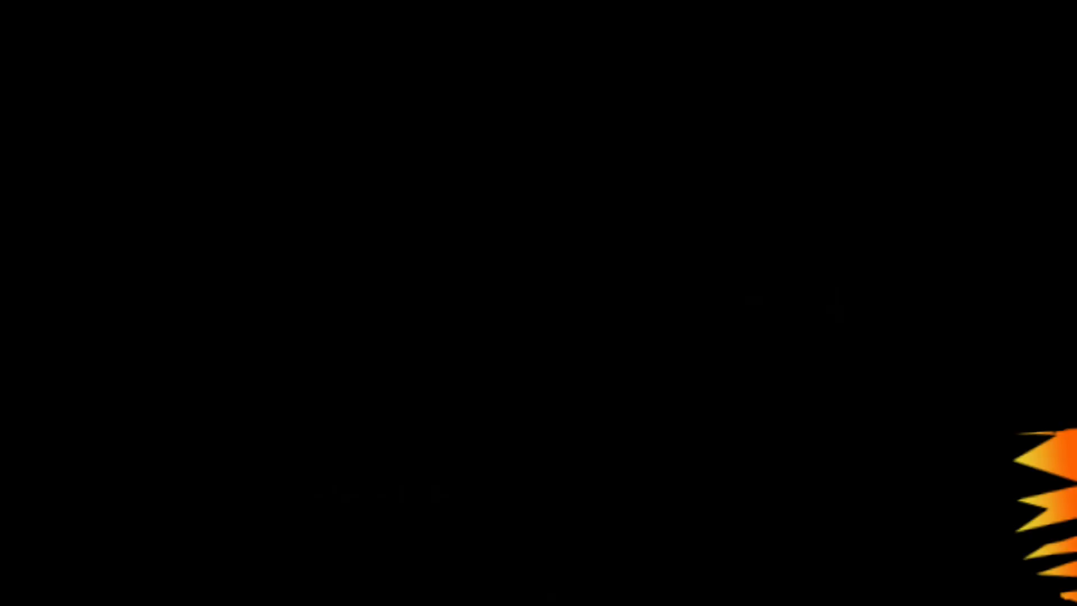